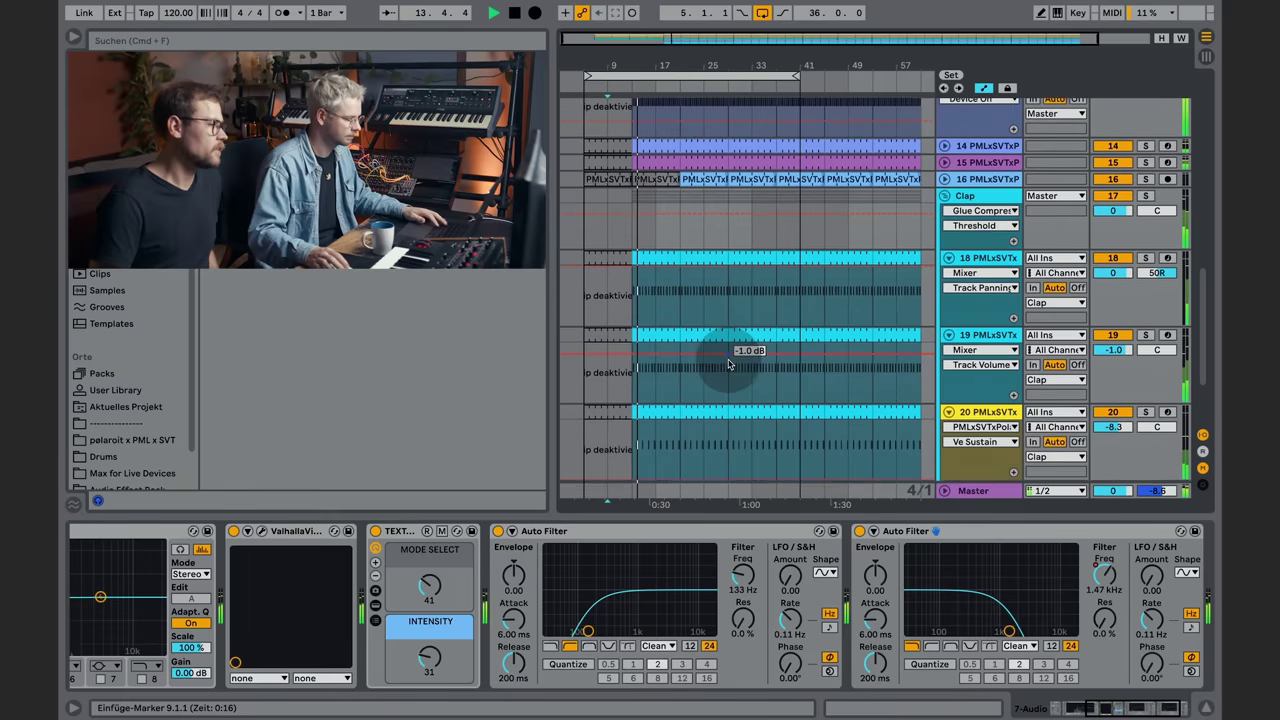
# Step: Deactivate the clap clips on tracks 18 to 21 from bar 13 to bar 21
pyautogui.moveTo(679, 395); pyautogui.dragTo(619, 213)
pyautogui.keyDown('shift'); pyautogui.click(652, 146); pyautogui.keyUp('shift')
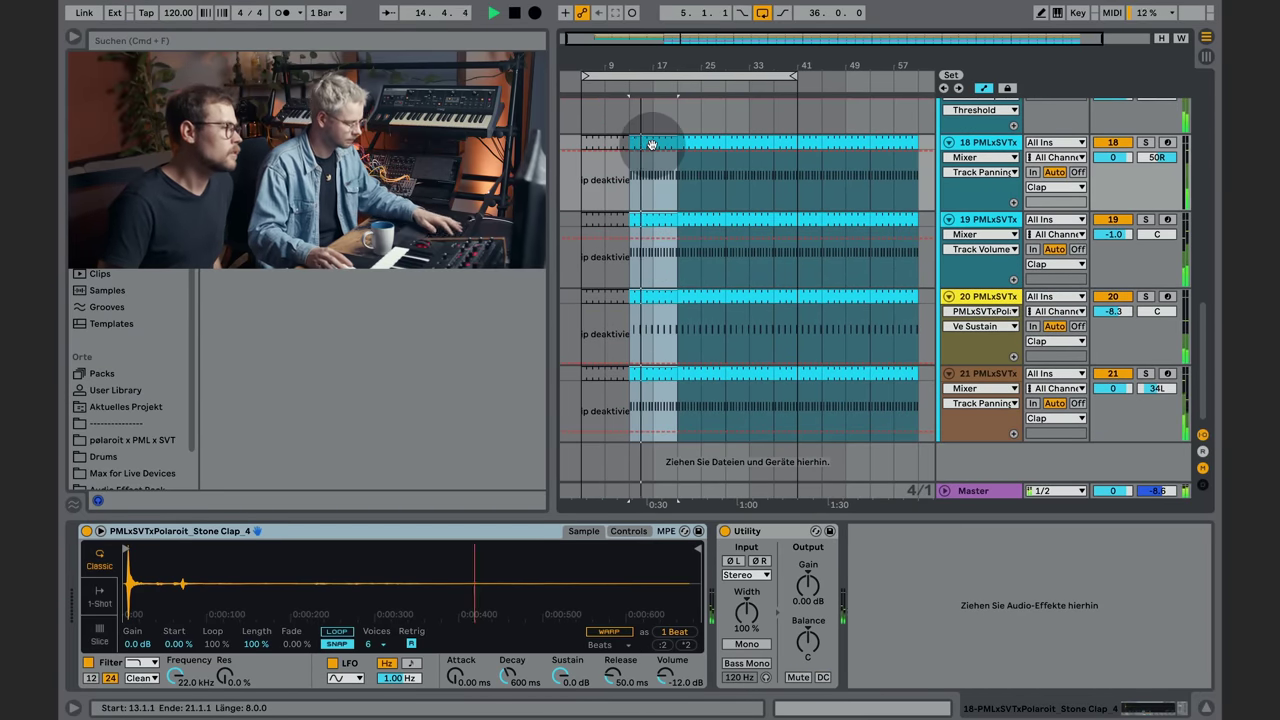
pyautogui.scroll(10, 659, 179)
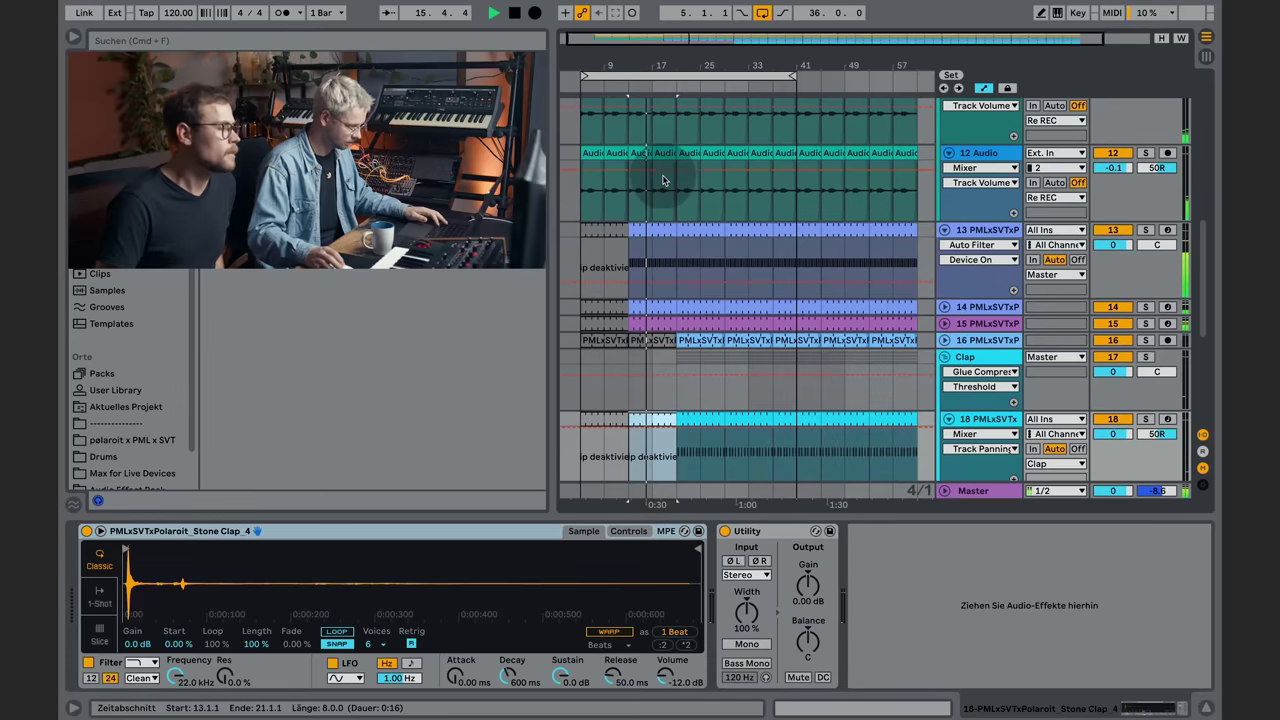
# Step: Cut a one-beat gap in the kick on track 13 just before bar 21, so the preceding section ends at 20.4.1
pyautogui.scroll(4, 664, 174)
pyautogui.moveTo(673, 62); pyautogui.dragTo(773, 62)
pyautogui.scroll(-4, 768, 211)
pyautogui.scroll(-8, 768, 211)
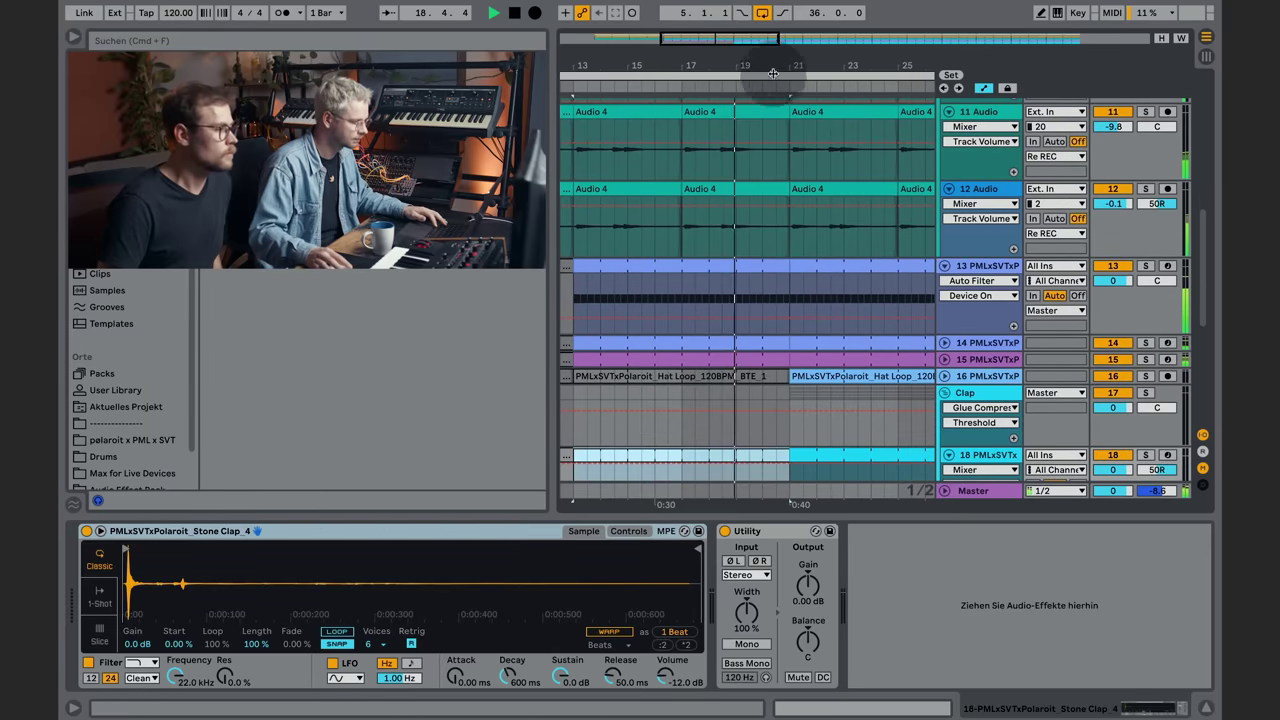
pyautogui.moveTo(773, 73); pyautogui.dragTo(786, 78)
pyautogui.click(775, 301)
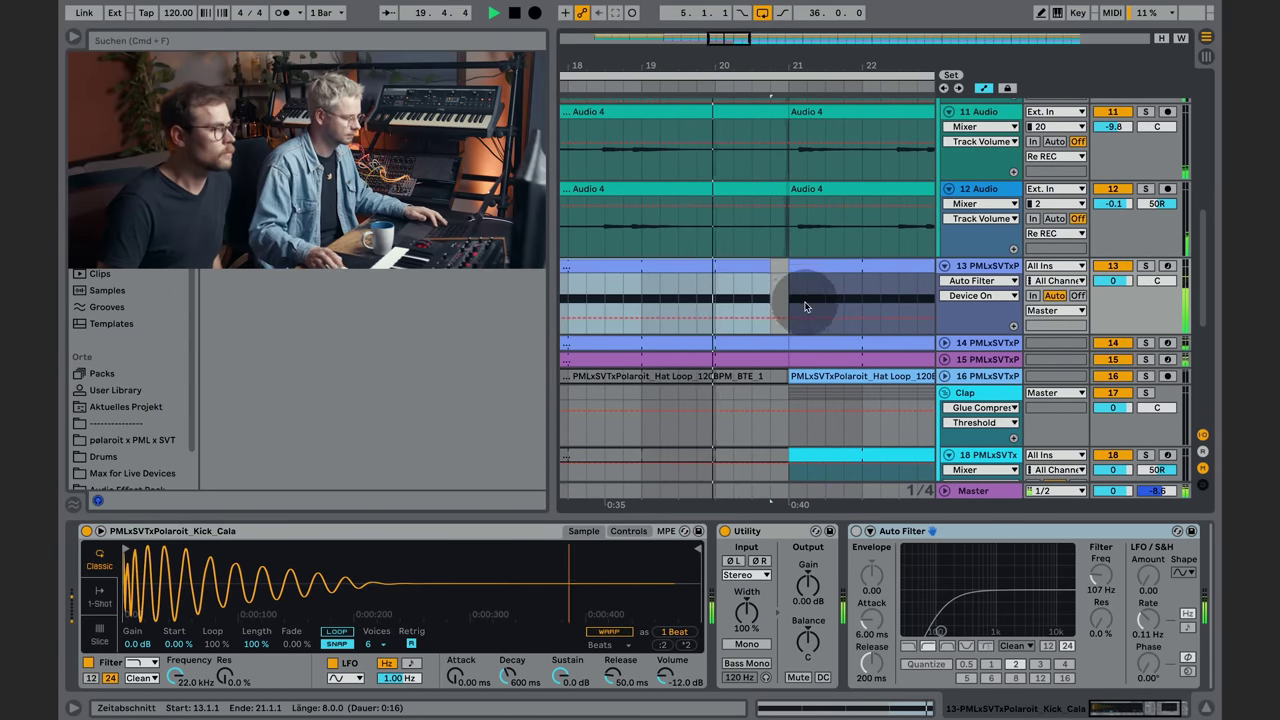
# Step: Deactivate the hat loop clip on track 16 from bar 21 to bar 29
pyautogui.scroll(-5, 808, 306)
pyautogui.scroll(8, 848, 256)
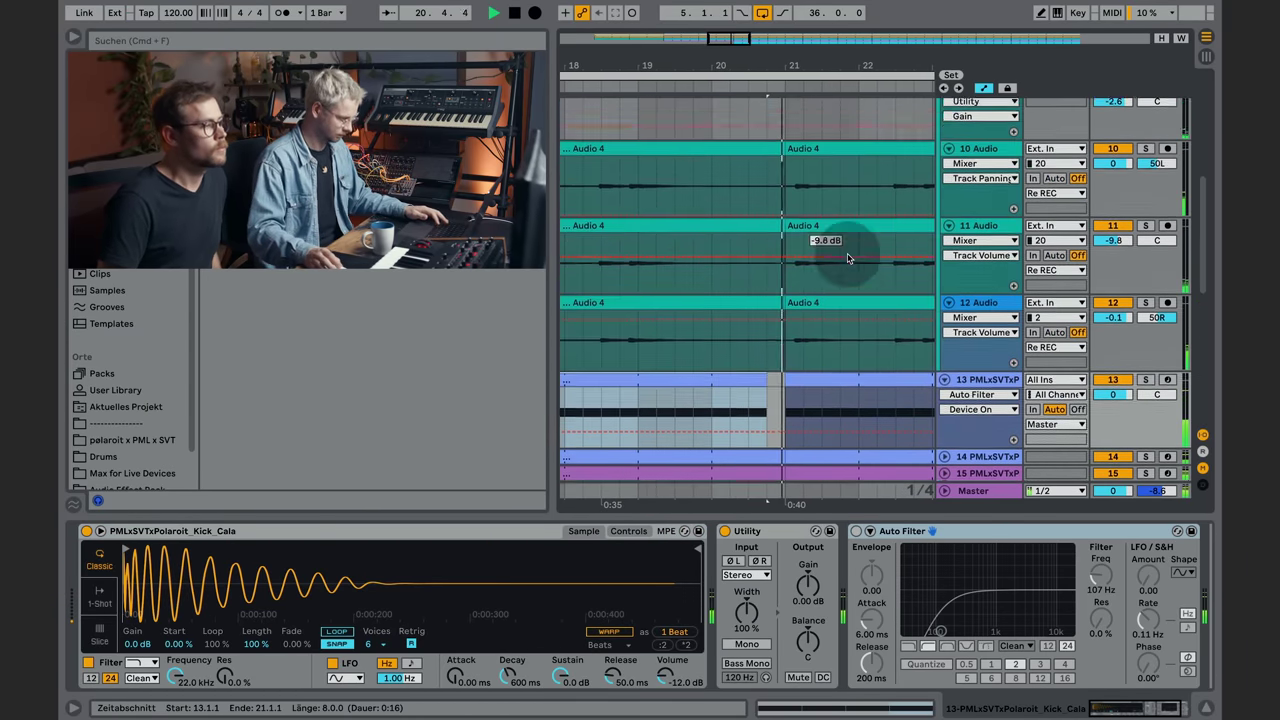
pyautogui.scroll(3, 848, 258)
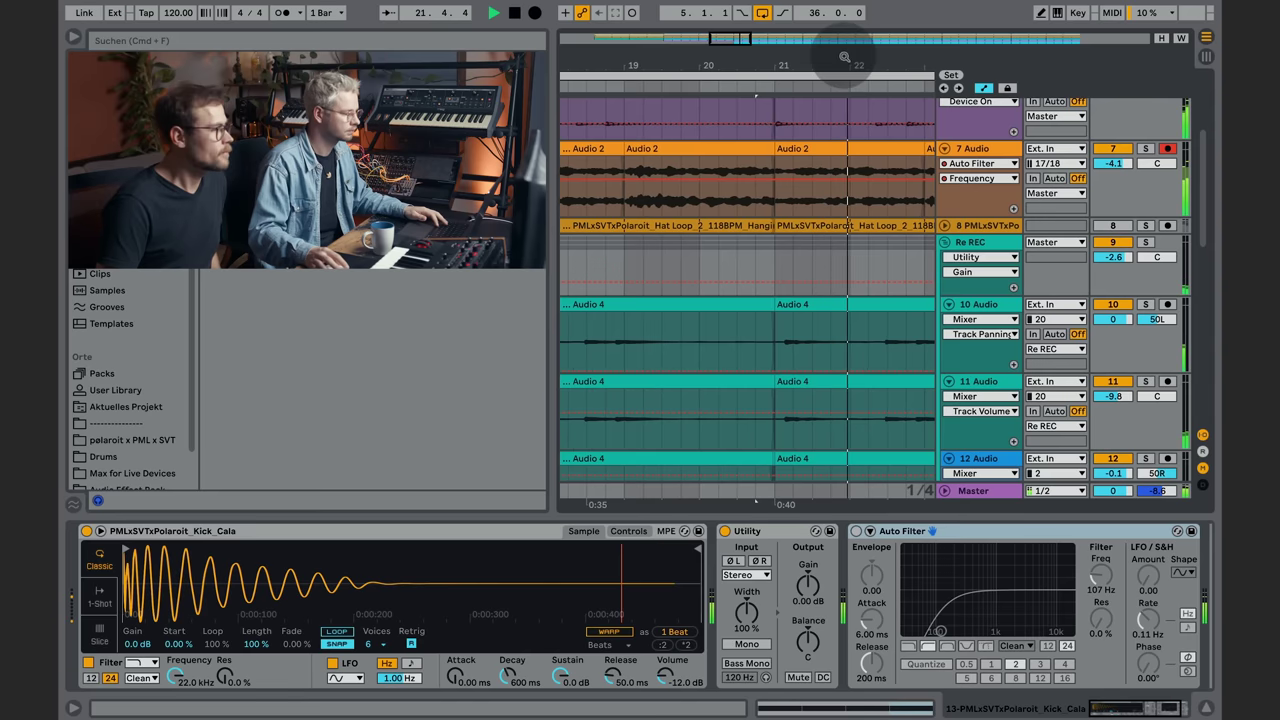
pyautogui.moveTo(845, 57); pyautogui.dragTo(845, 14)
pyautogui.scroll(-5, 843, 377)
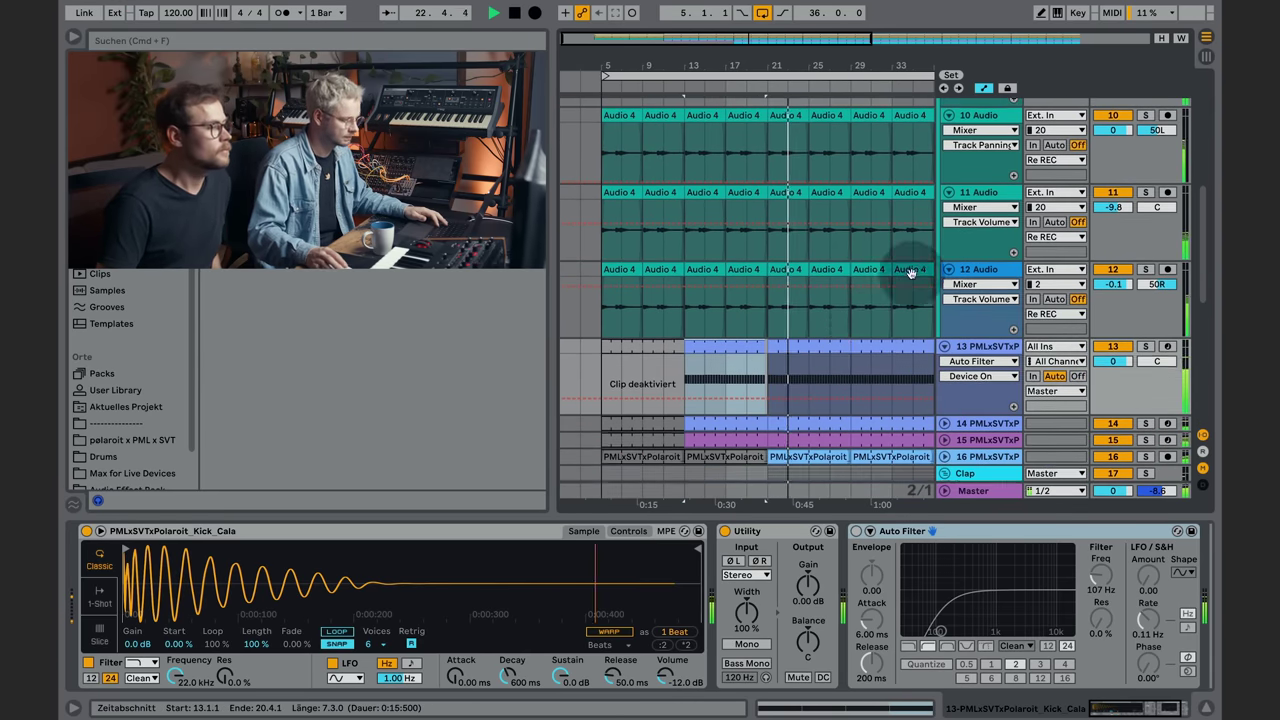
pyautogui.scroll(-3, 880, 300)
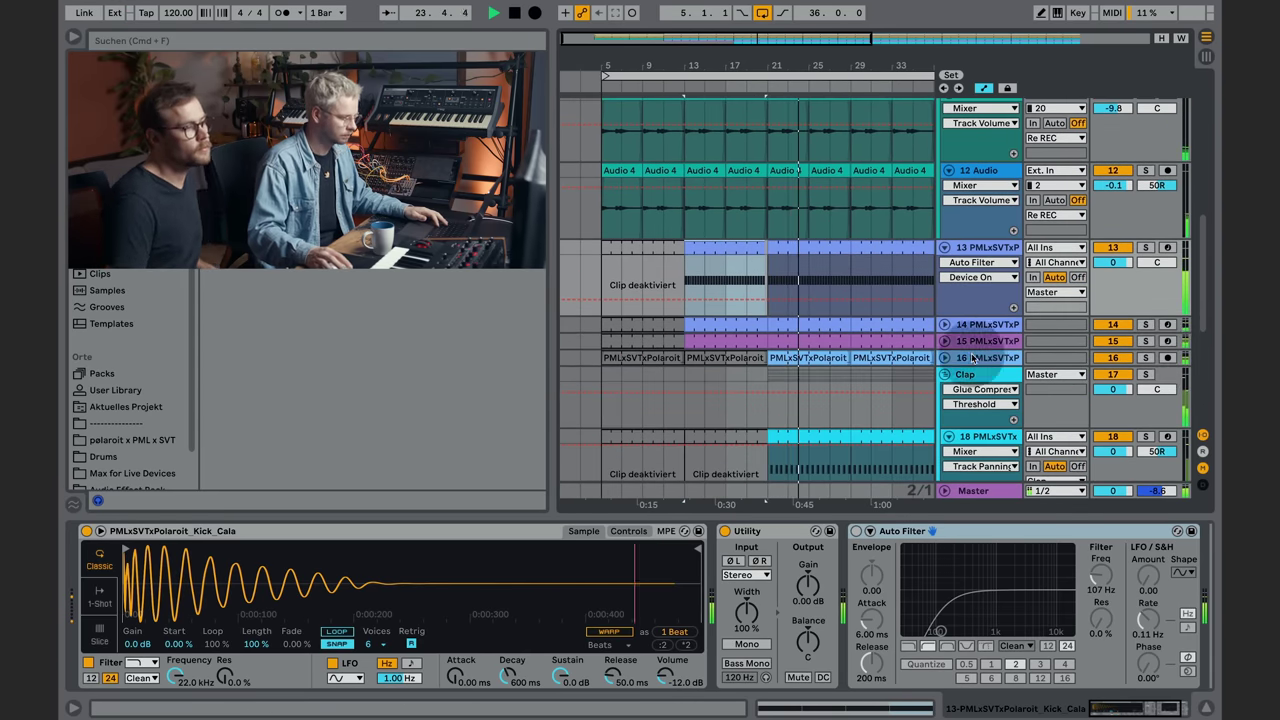
pyautogui.click(822, 358)
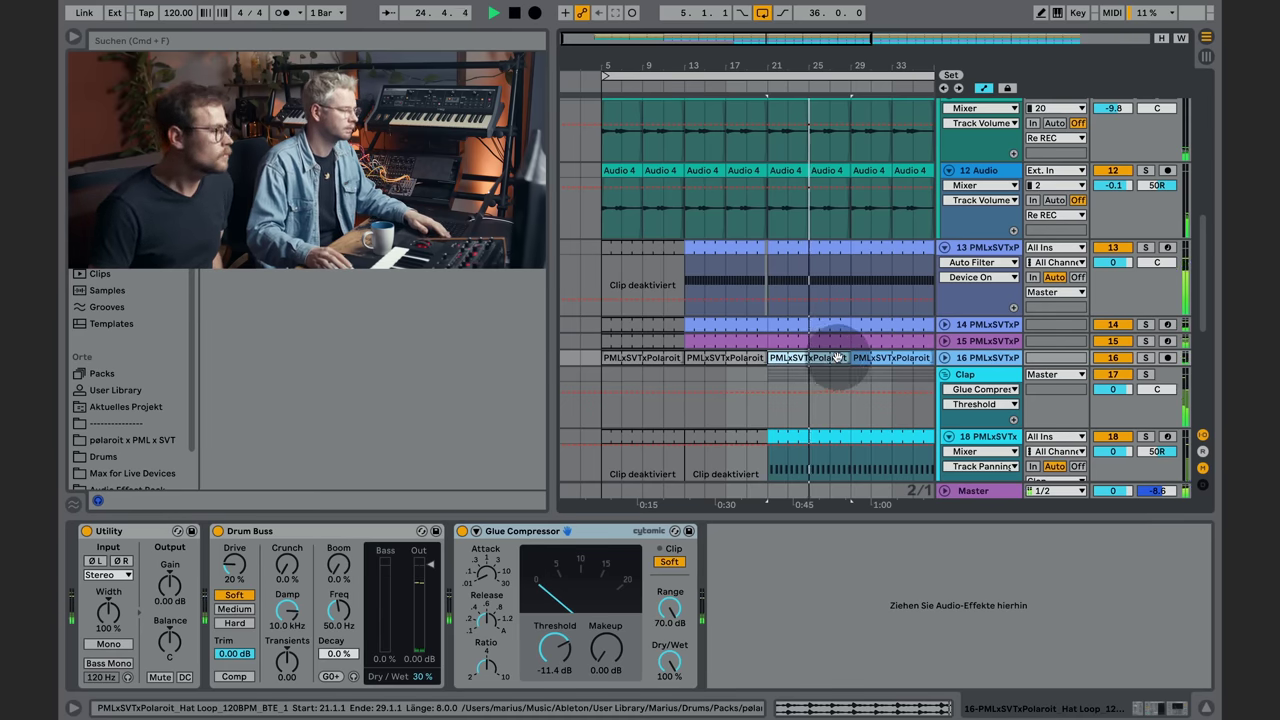
# Step: Raise the Auto Filter frequency automation on track 7 gradually from bar 13 to 9.70 kHz at bar 29
pyautogui.scroll(6, 820, 297)
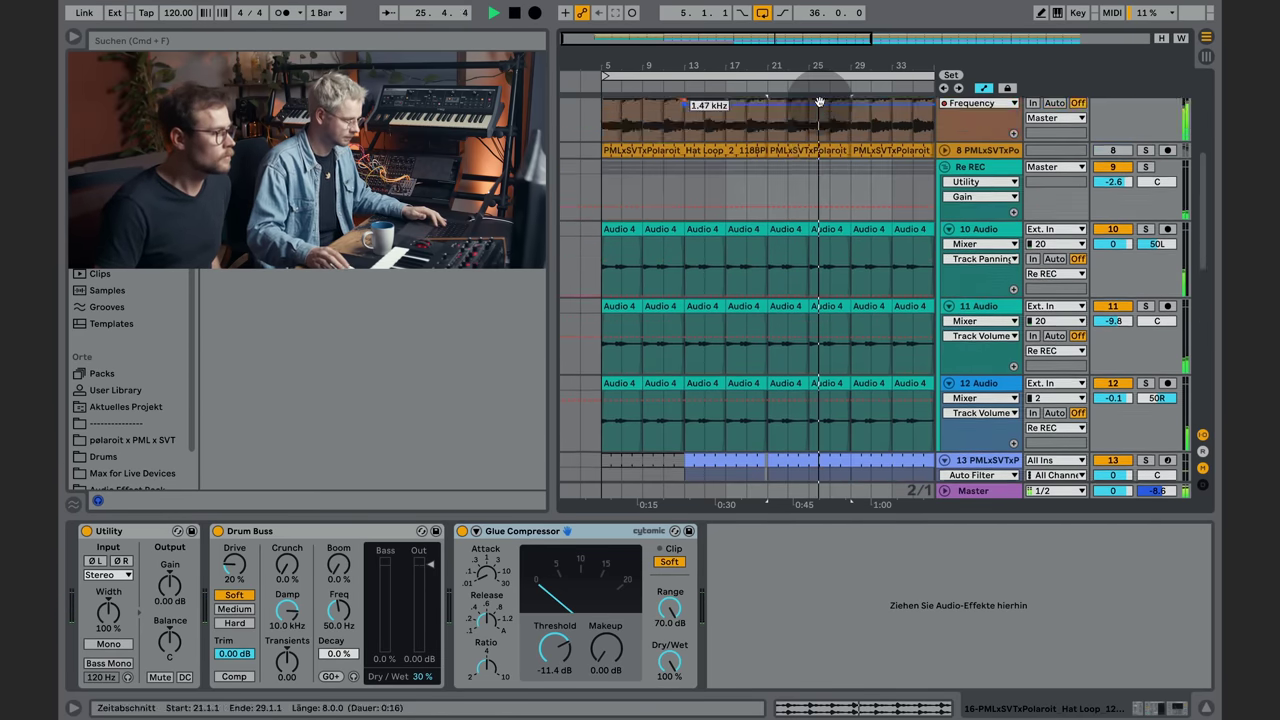
pyautogui.scroll(7, 819, 103)
pyautogui.scroll(-3, 853, 290)
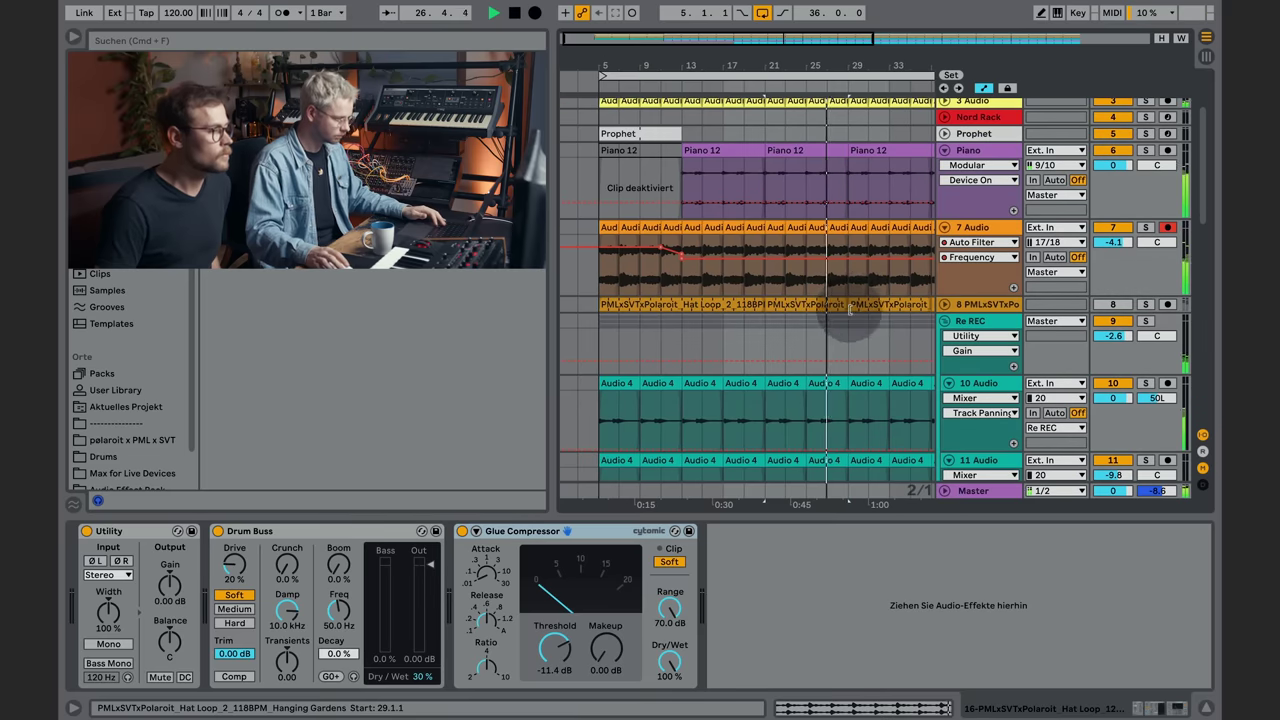
pyautogui.moveTo(853, 263); pyautogui.dragTo(866, 249)
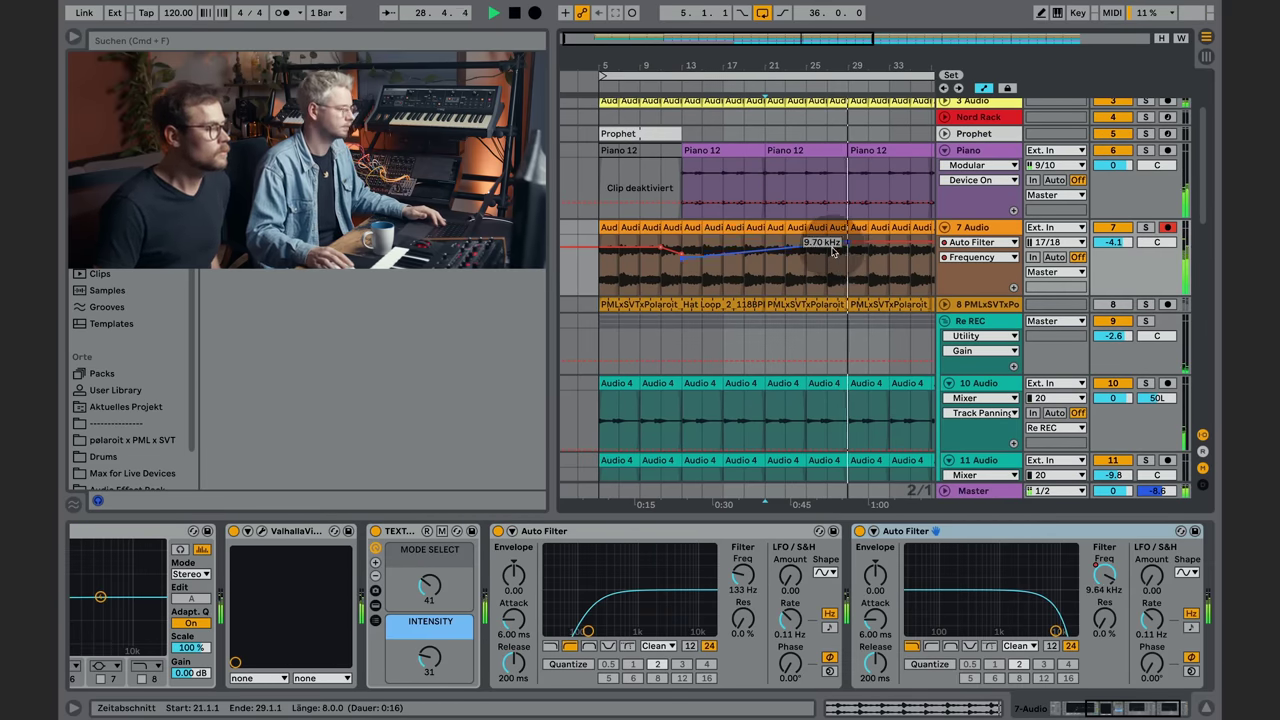
# Step: Extend the arrangement loop to 56 bars so it ends at bar 61
pyautogui.scroll(1, 825, 293)
pyautogui.moveTo(870, 62); pyautogui.dragTo(870, 15)
pyautogui.moveTo(774, 76); pyautogui.dragTo(894, 80)
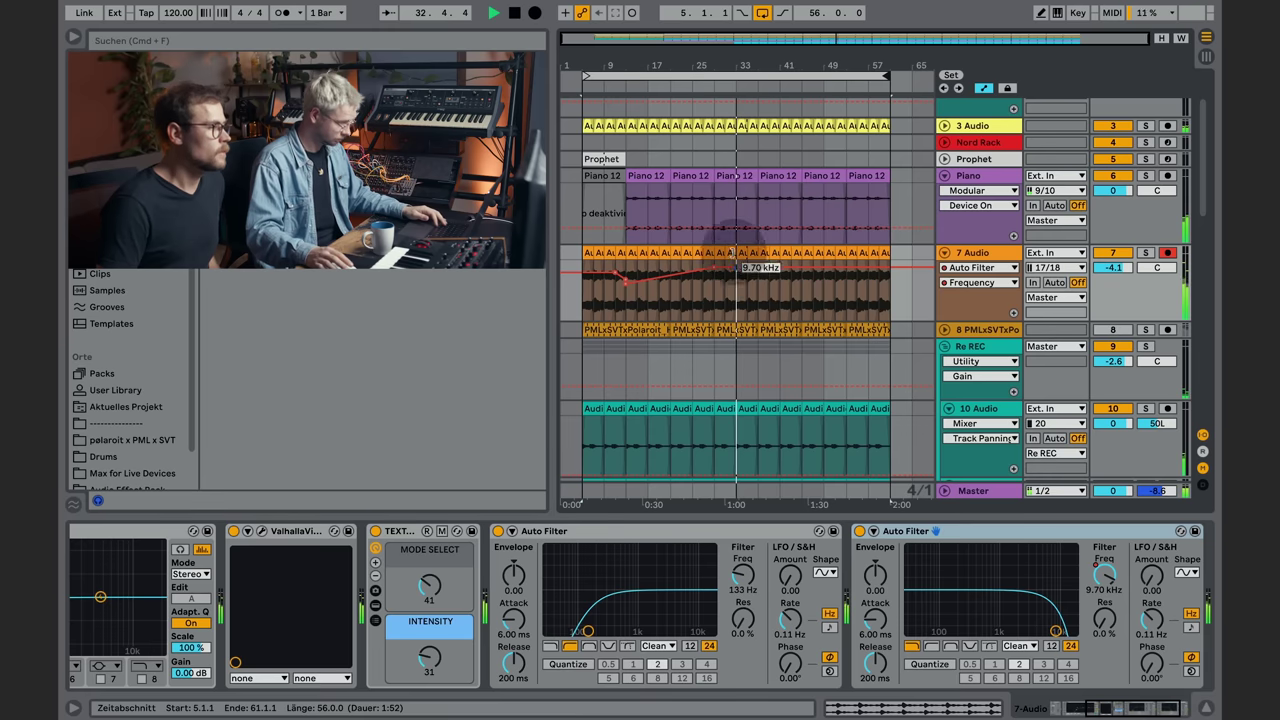
# Step: Deactivate the Piano 12 clips on the Piano track from bar 13 to bar 37
pyautogui.scroll(2, 768, 176)
pyautogui.scroll(1, 767, 178)
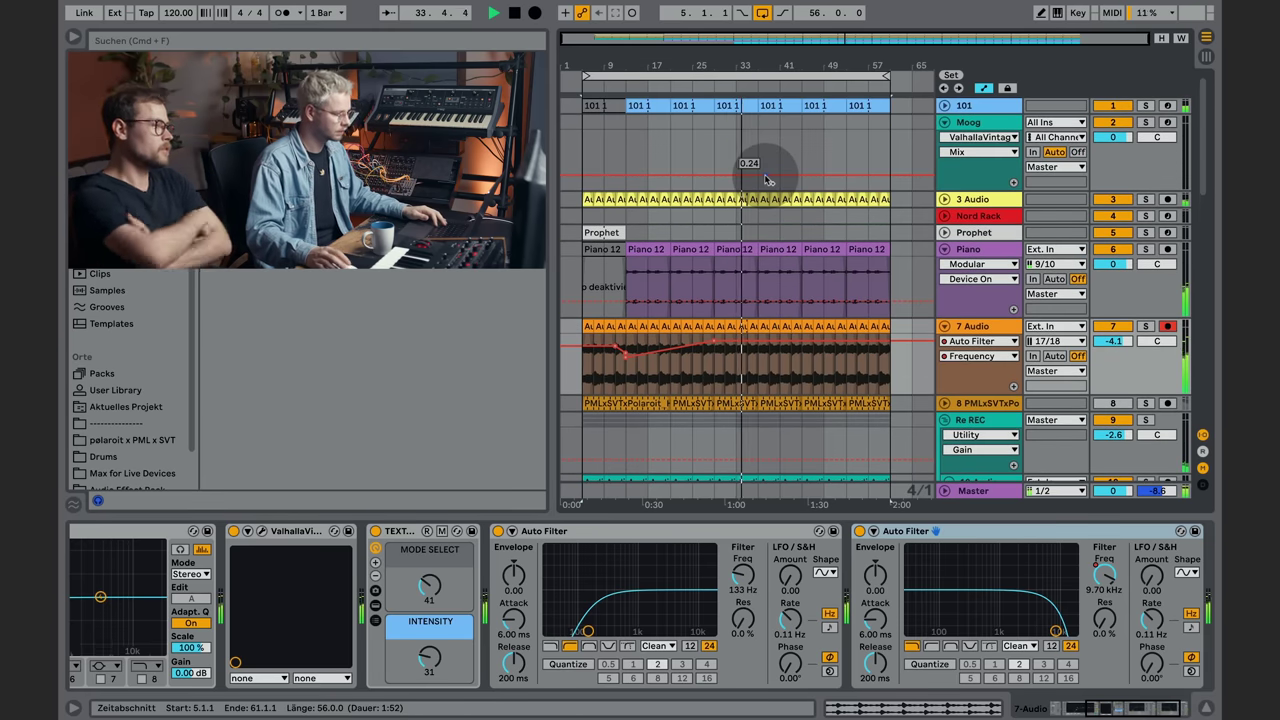
pyautogui.click(666, 250)
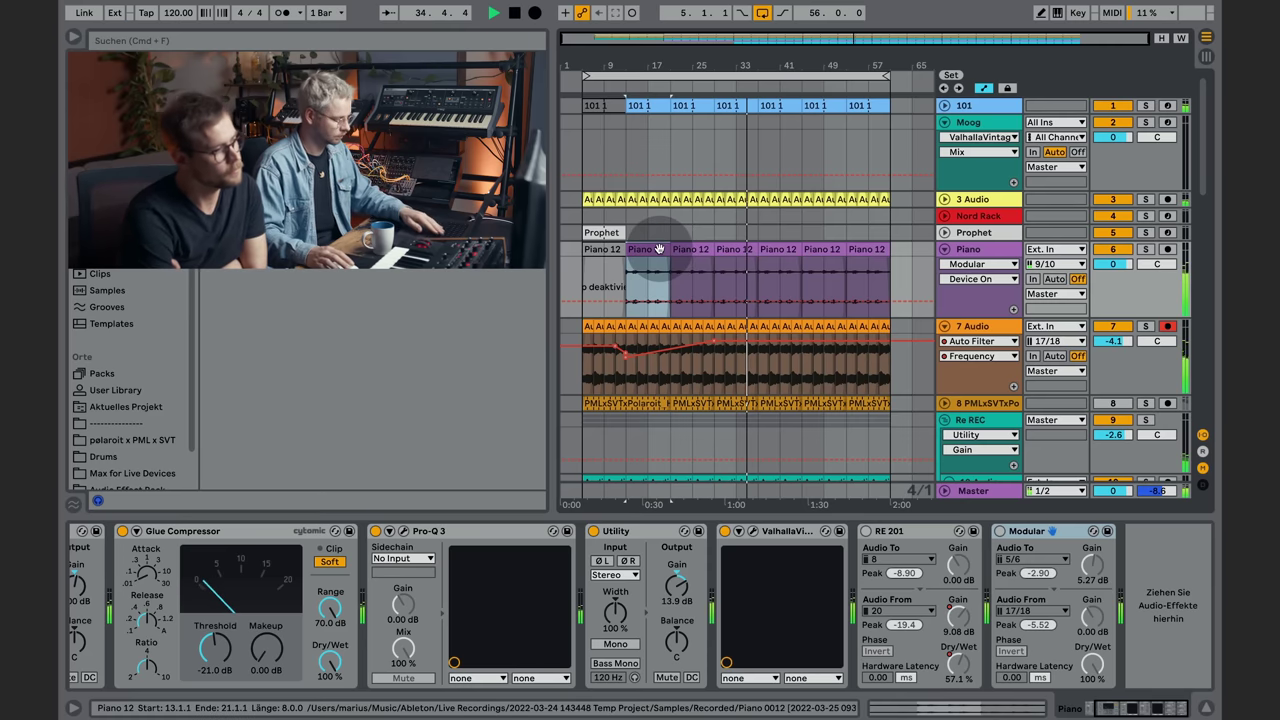
pyautogui.click(688, 252)
pyautogui.press('0')
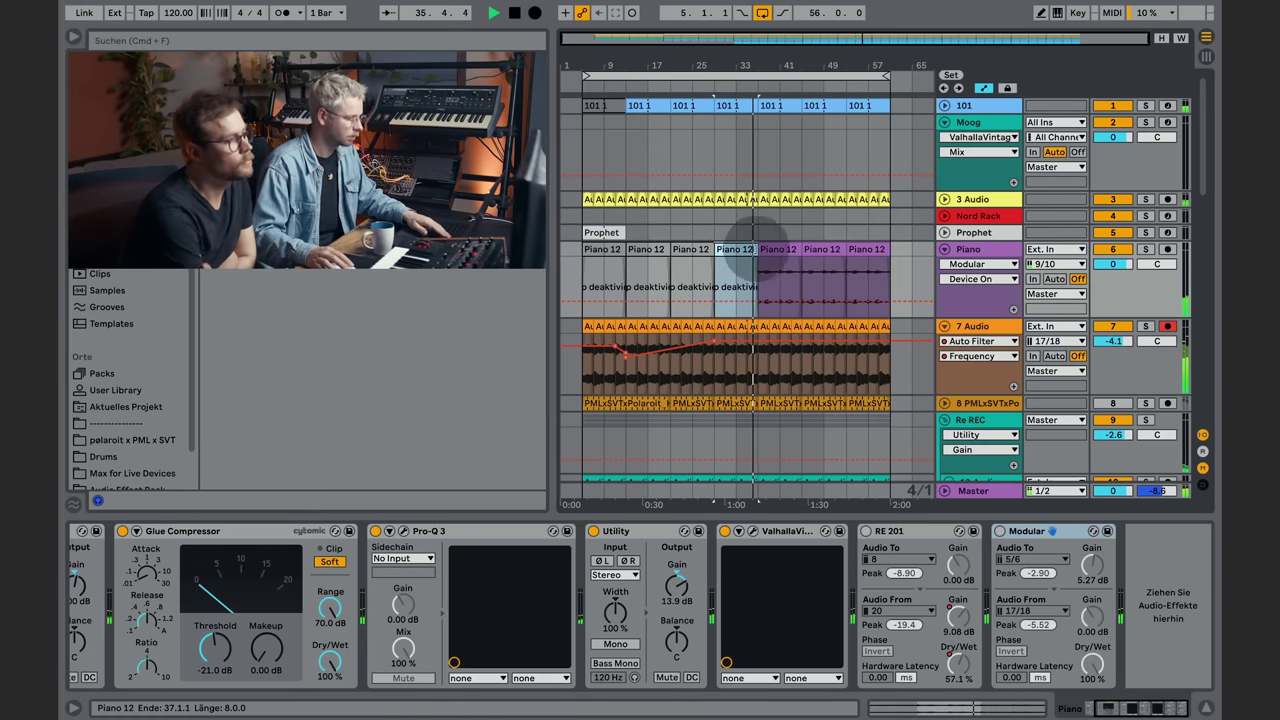
# Step: Deactivate the Audio 2 clips on track 7 from bar 37 to the end of the arrangement
pyautogui.scroll(-7, 742, 254)
pyautogui.scroll(1, 765, 290)
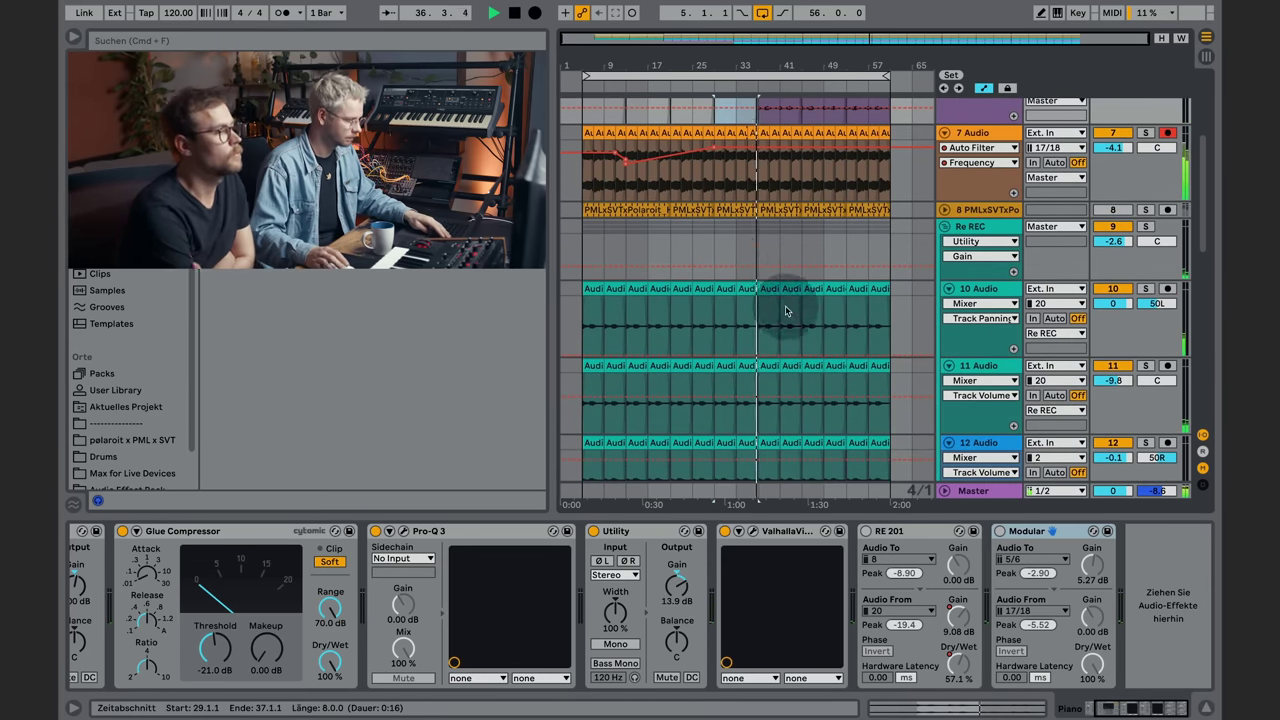
pyautogui.click(765, 150)
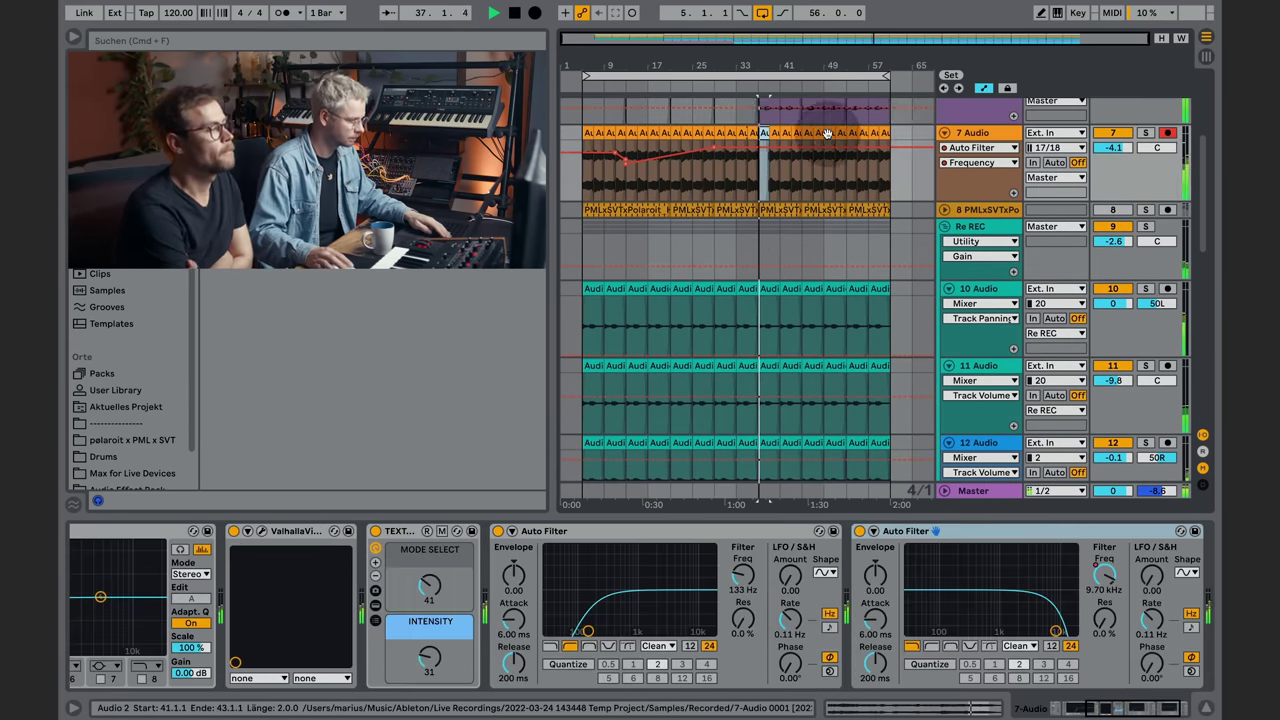
pyautogui.moveTo(906, 133); pyautogui.dragTo(718, 134)
pyautogui.click(776, 130)
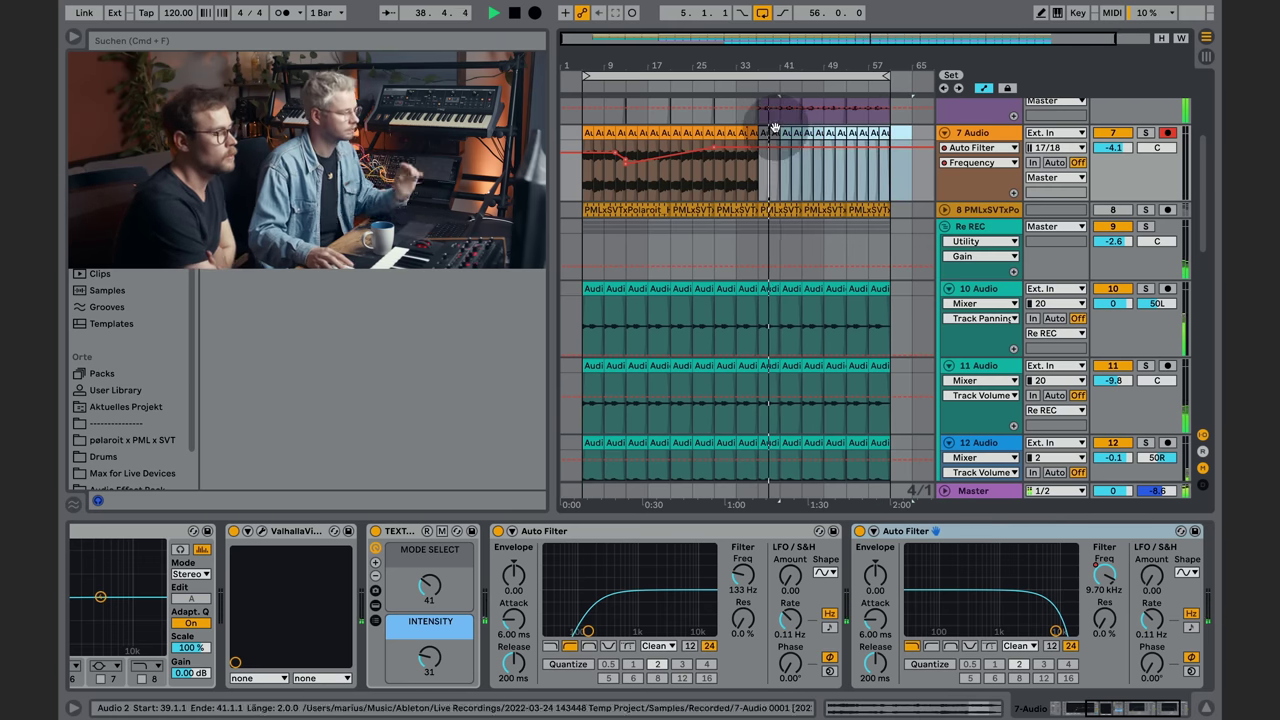
# Step: Reactivate the Piano 12 clip from bar 29 to bar 37
pyautogui.scroll(5, 768, 140)
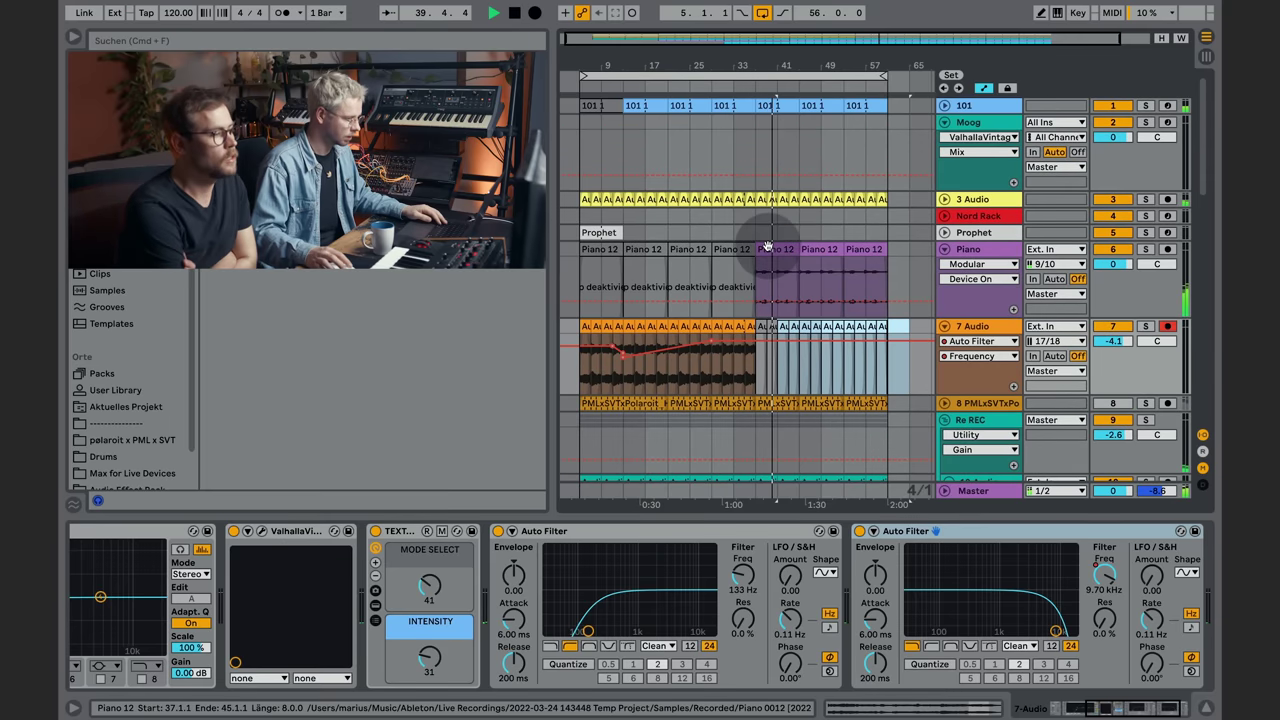
pyautogui.moveTo(797, 249); pyautogui.dragTo(762, 249)
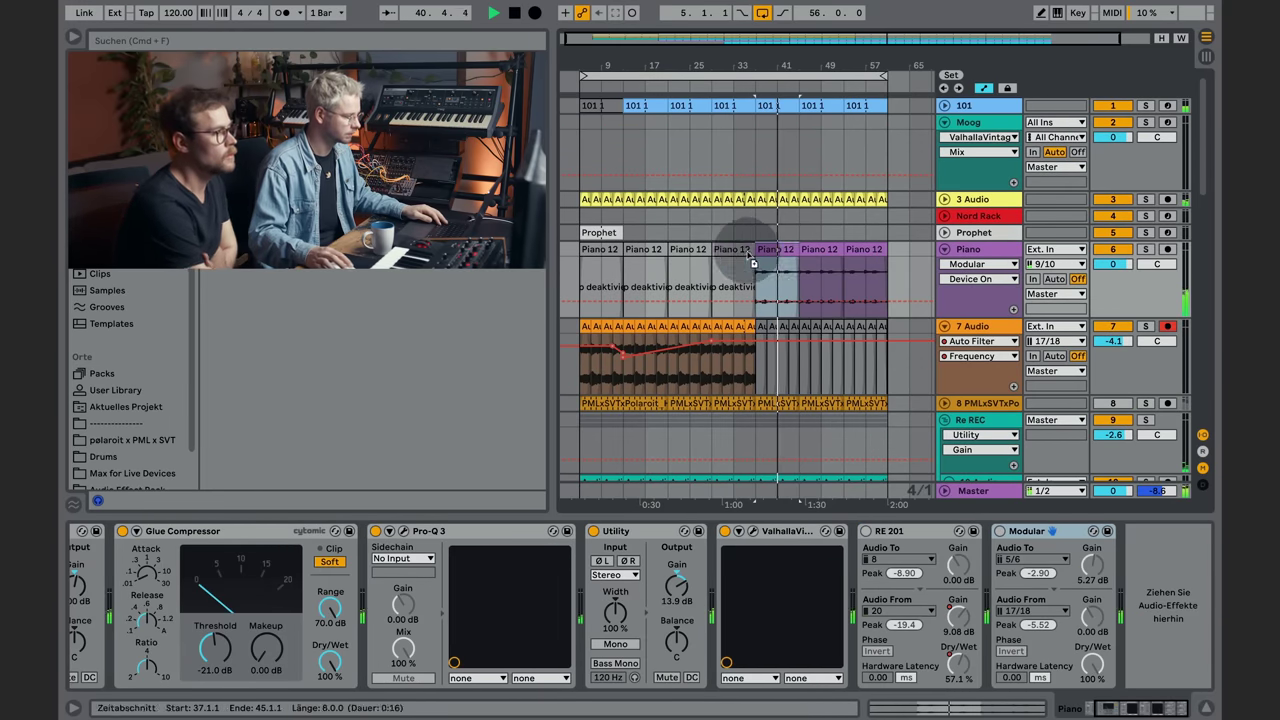
pyautogui.click(747, 251)
pyautogui.press('0')
# Step: Add an Auto Filter with a low-pass curve to the end of the Piano track's device chain
pyautogui.doubleClick(992, 249)
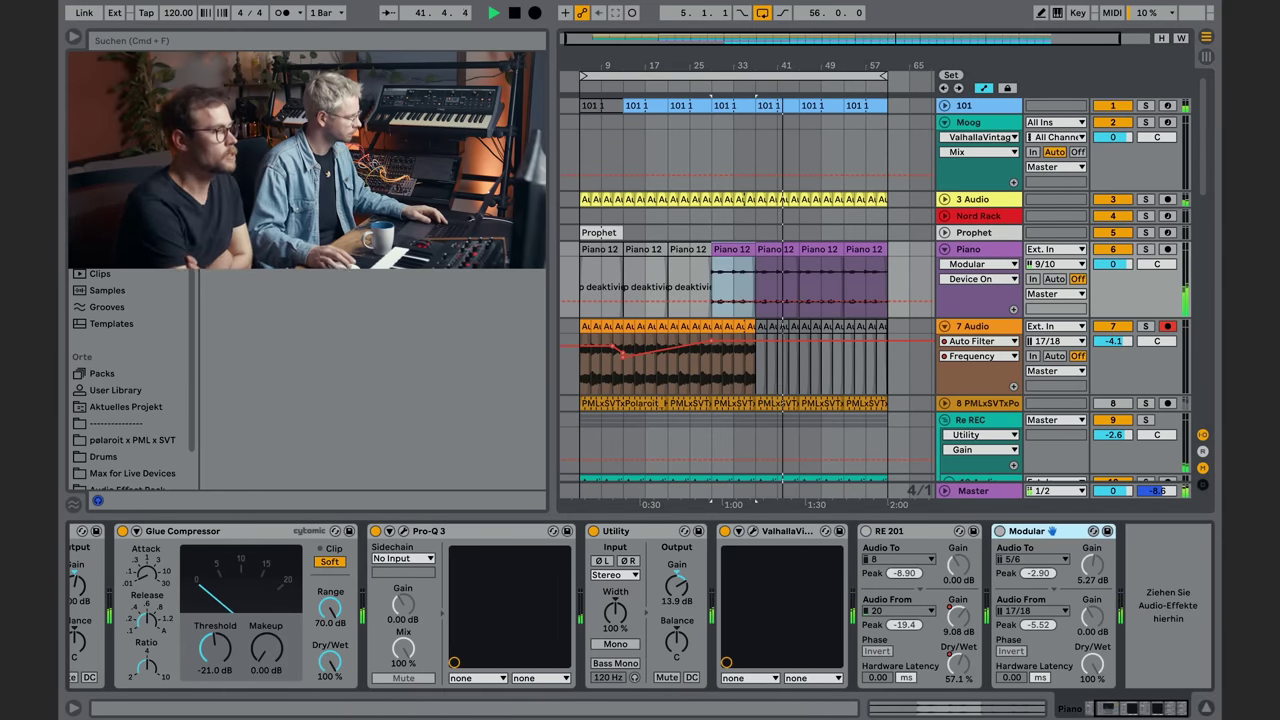
pyautogui.doubleClick(300, 160)
pyautogui.click(912, 646)
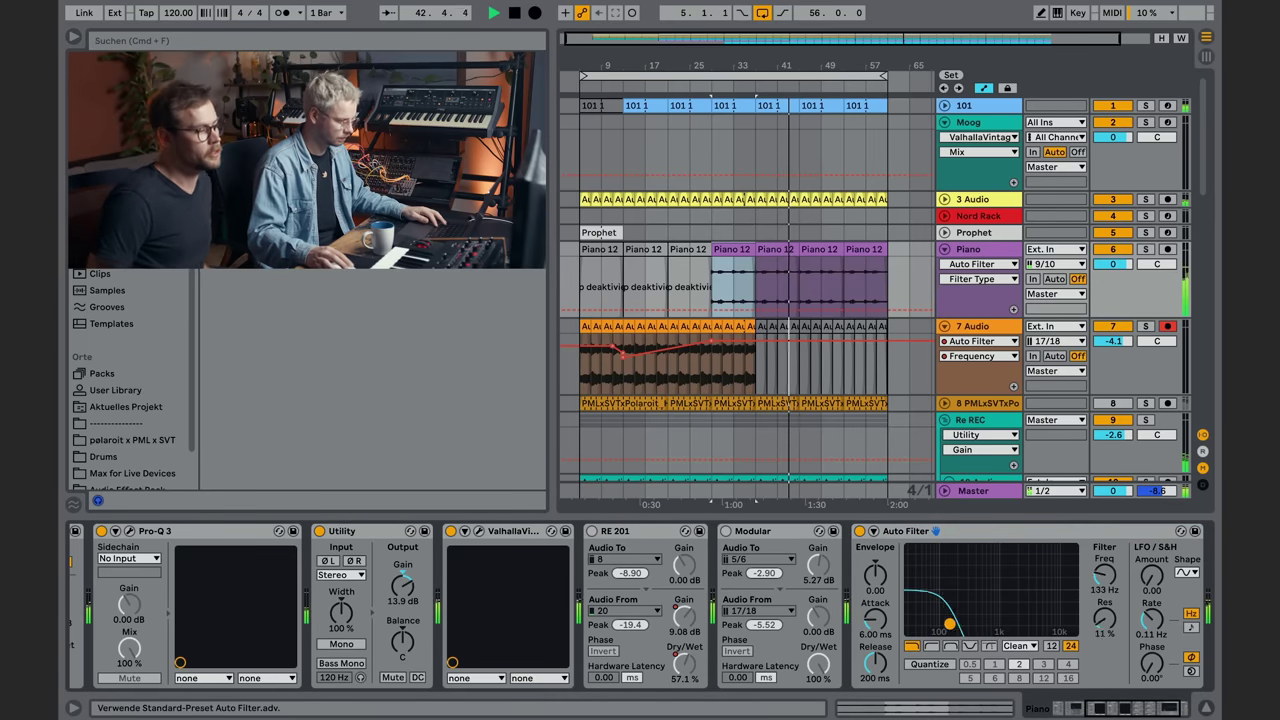
# Step: Automate the Piano track's Auto Filter frequency to rise from bar 29 to fully open at bar 37
pyautogui.click(1105, 574)
pyautogui.click(710, 285)
pyautogui.moveTo(747, 286); pyautogui.dragTo(767, 258)
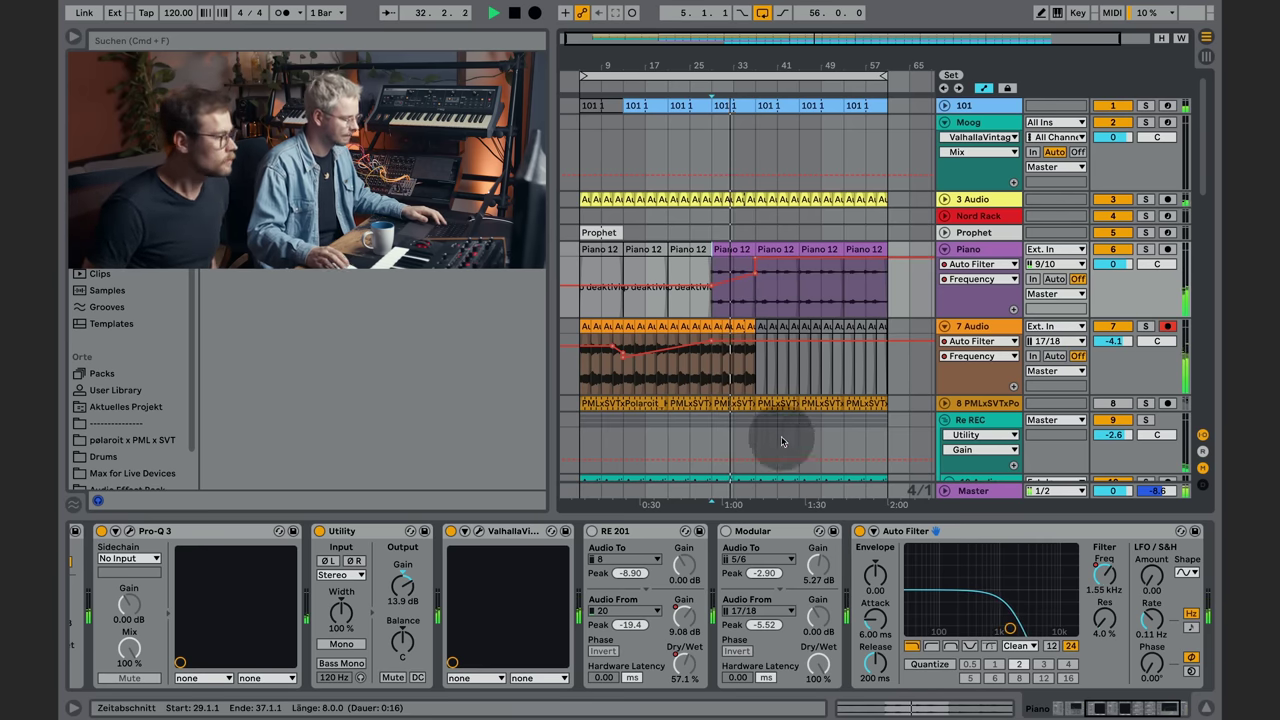
# Step: Cut a gap in the kick on track 13 just before bar 37
pyautogui.scroll(-15, 777, 434)
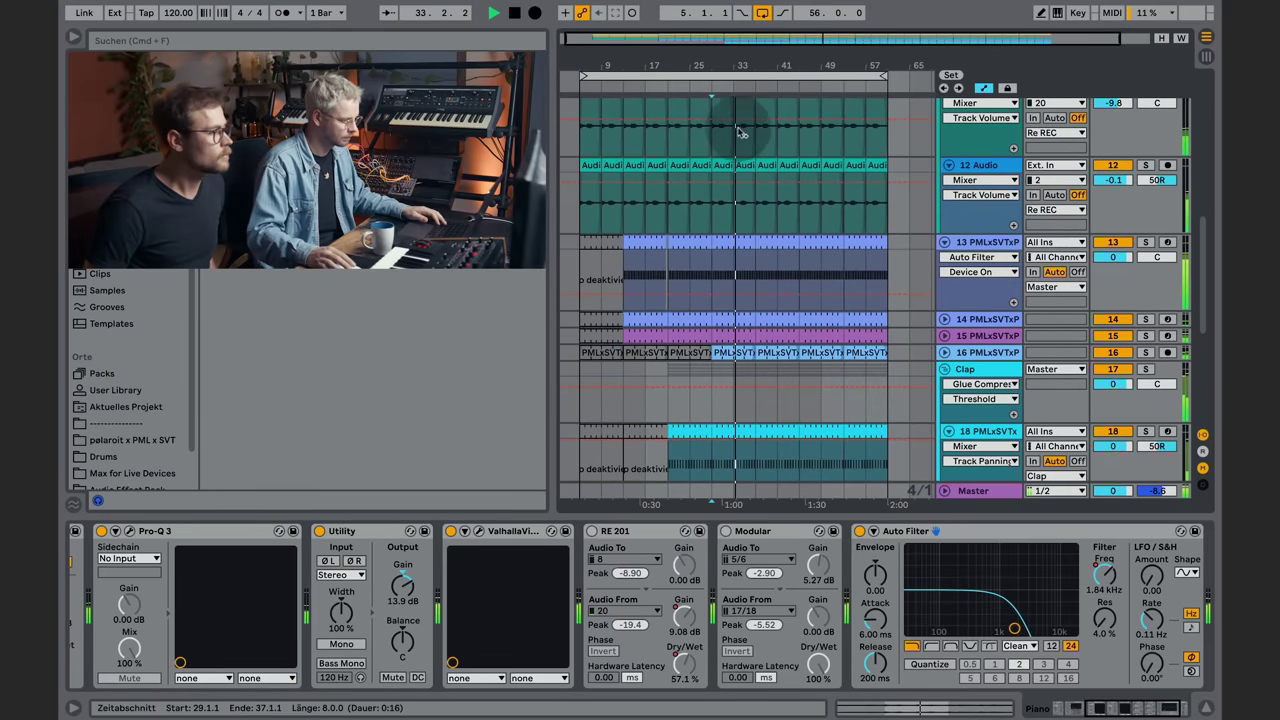
pyautogui.moveTo(718, 38); pyautogui.dragTo(806, 258)
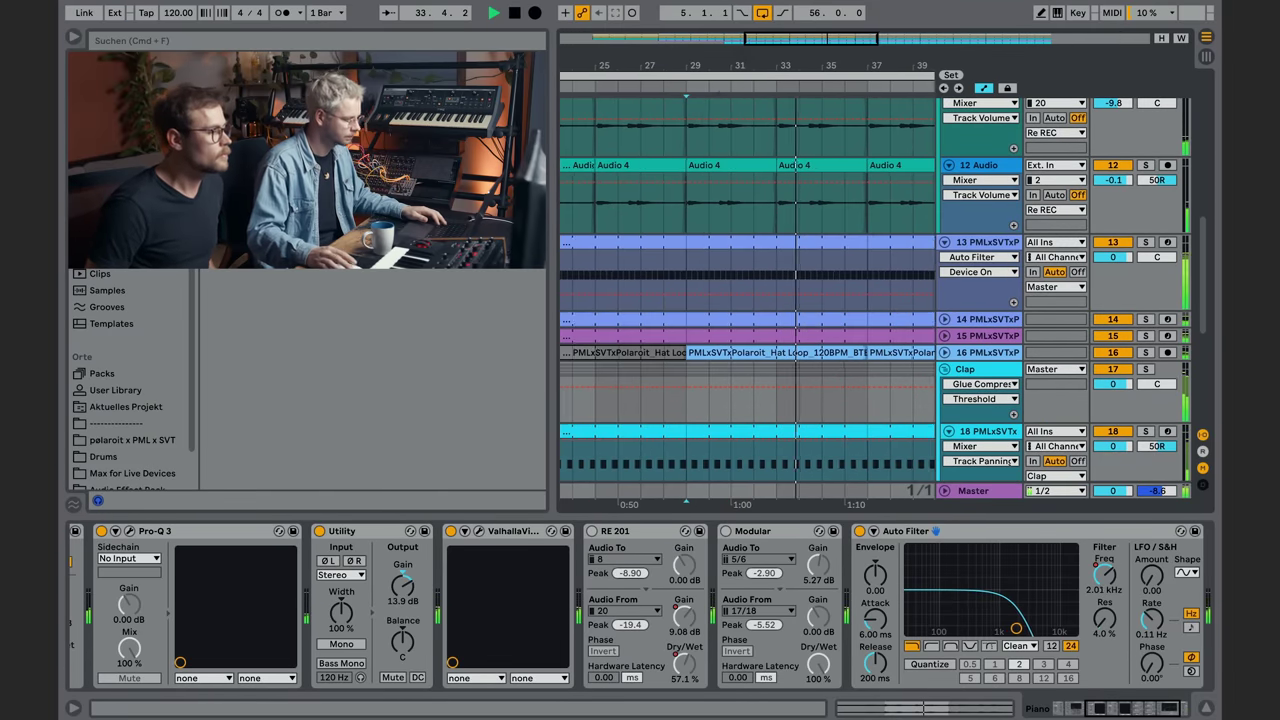
pyautogui.keyDown('shift'); pyautogui.click(857, 252); pyautogui.keyUp('shift')
# Step: Add a Compressor after the Tuner on the 101 track
pyautogui.scroll(2, 842, 252)
pyautogui.scroll(10, 842, 252)
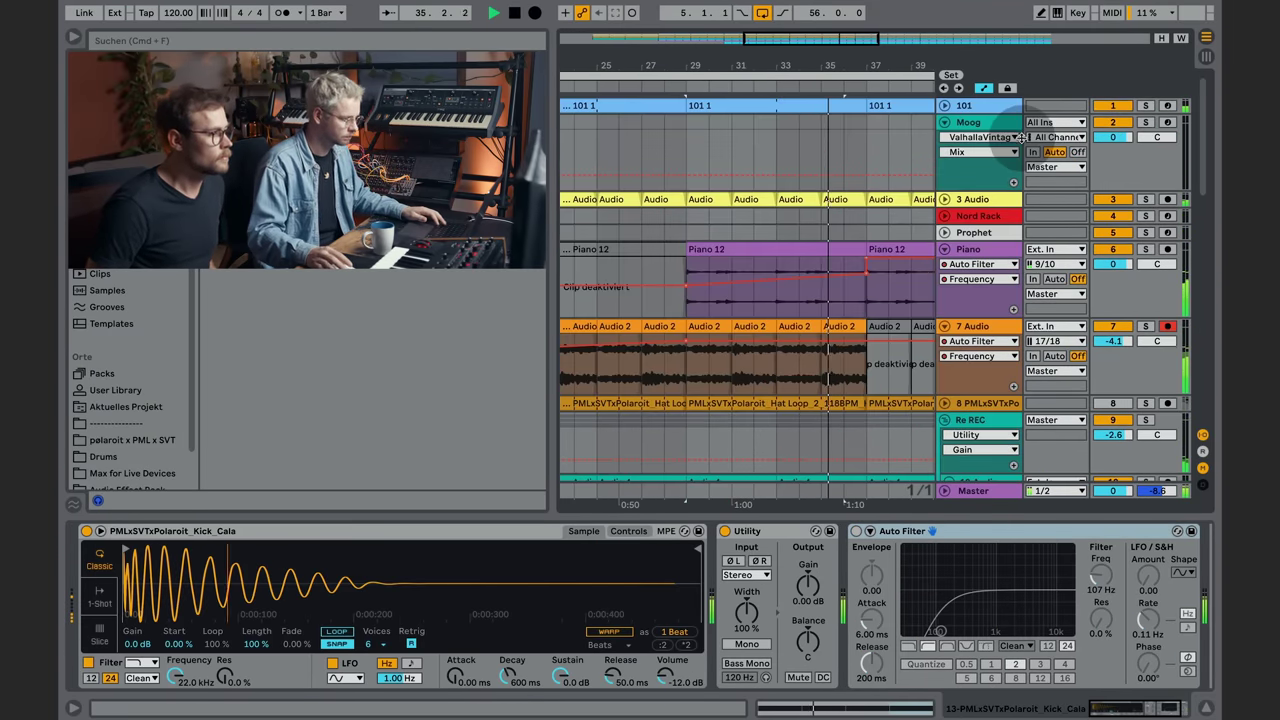
pyautogui.click(985, 105)
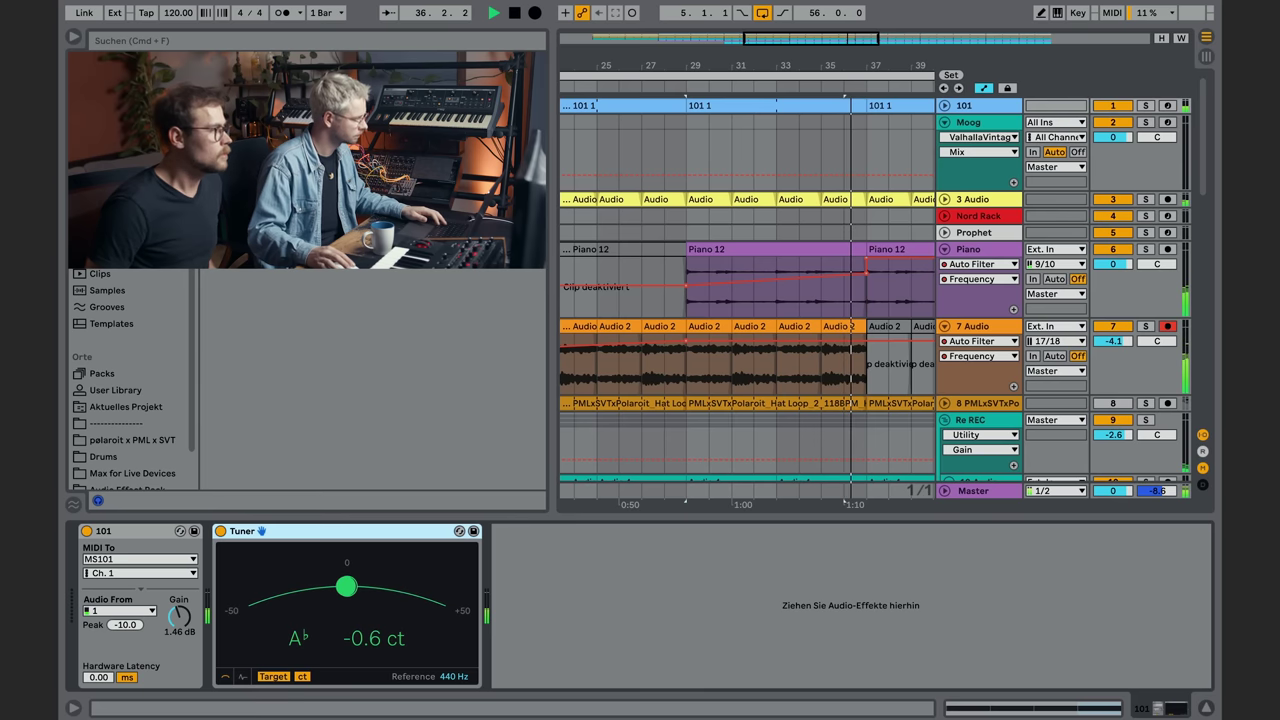
pyautogui.moveTo(262, 160); pyautogui.dragTo(673, 685)
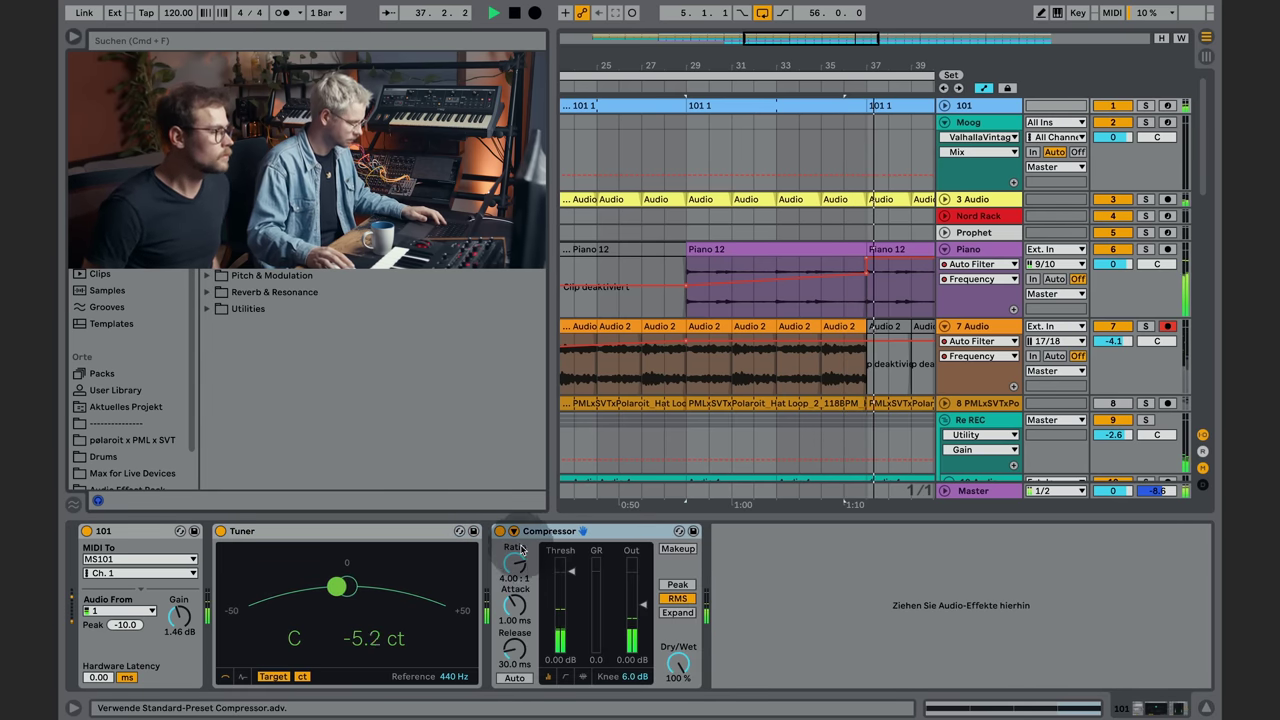
# Step: Sidechain the 101 track's Compressor to 13-PMLxSVTxPolaroit Kick Cala and lower its threshold to -21.9 dB
pyautogui.click(514, 531)
pyautogui.click(527, 573)
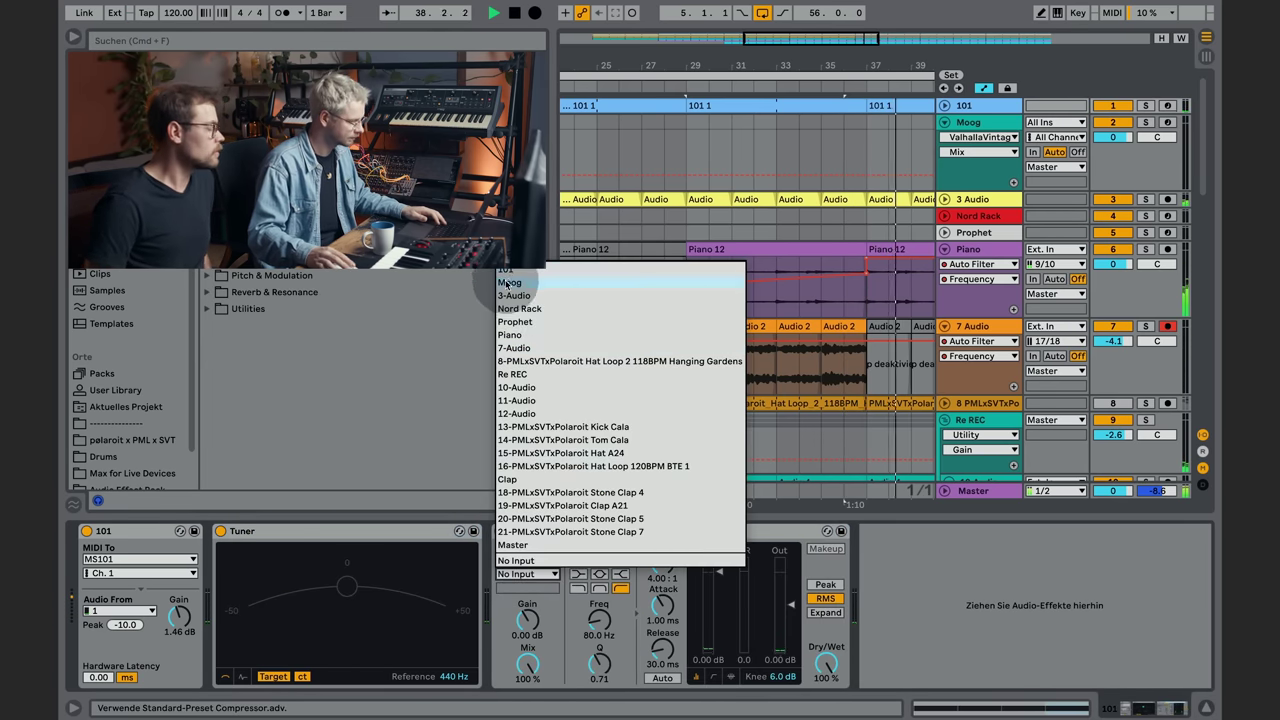
pyautogui.click(560, 426)
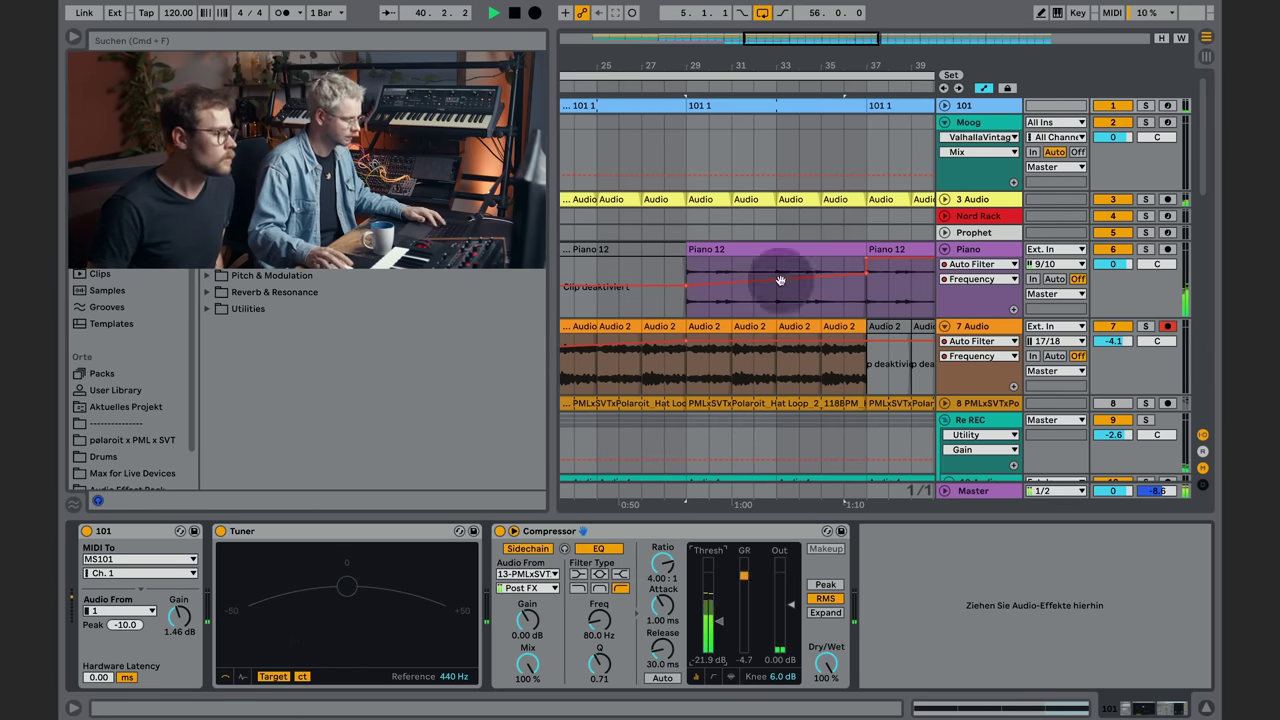
# Step: Play the whole arrangement from its start at bar 5
pyautogui.doubleClick(797, 61)
pyautogui.click(588, 147)
pyautogui.press('space')
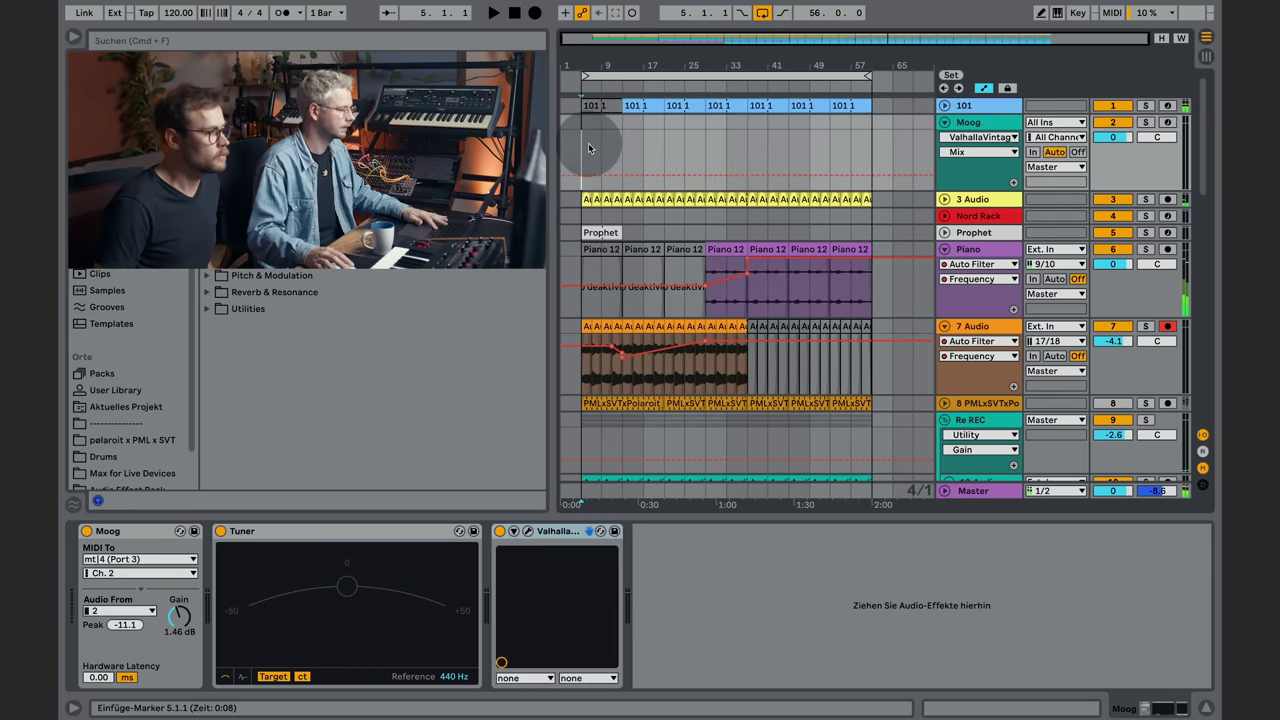
pyautogui.press('space')
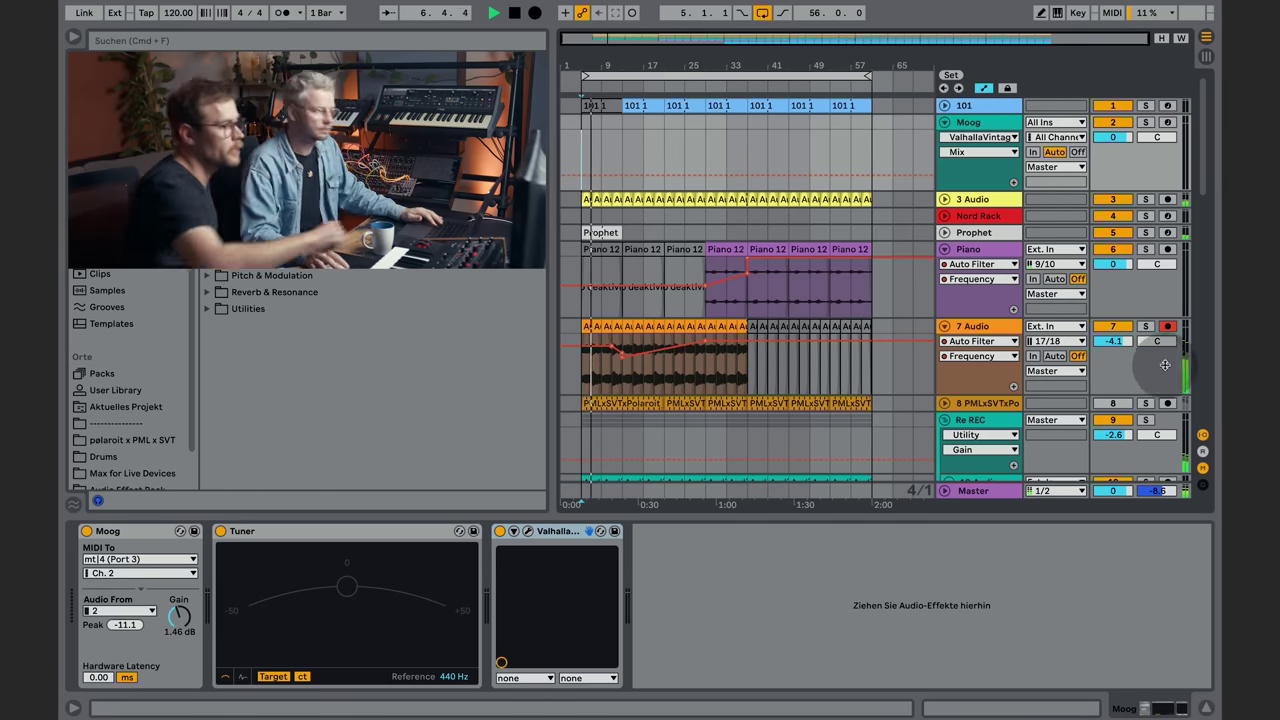
# Step: Select the pølaroit x PML x SVT folder in the browser and show the STRUCTURE device's INTENSITY automation on track 7
pyautogui.click(136, 440)
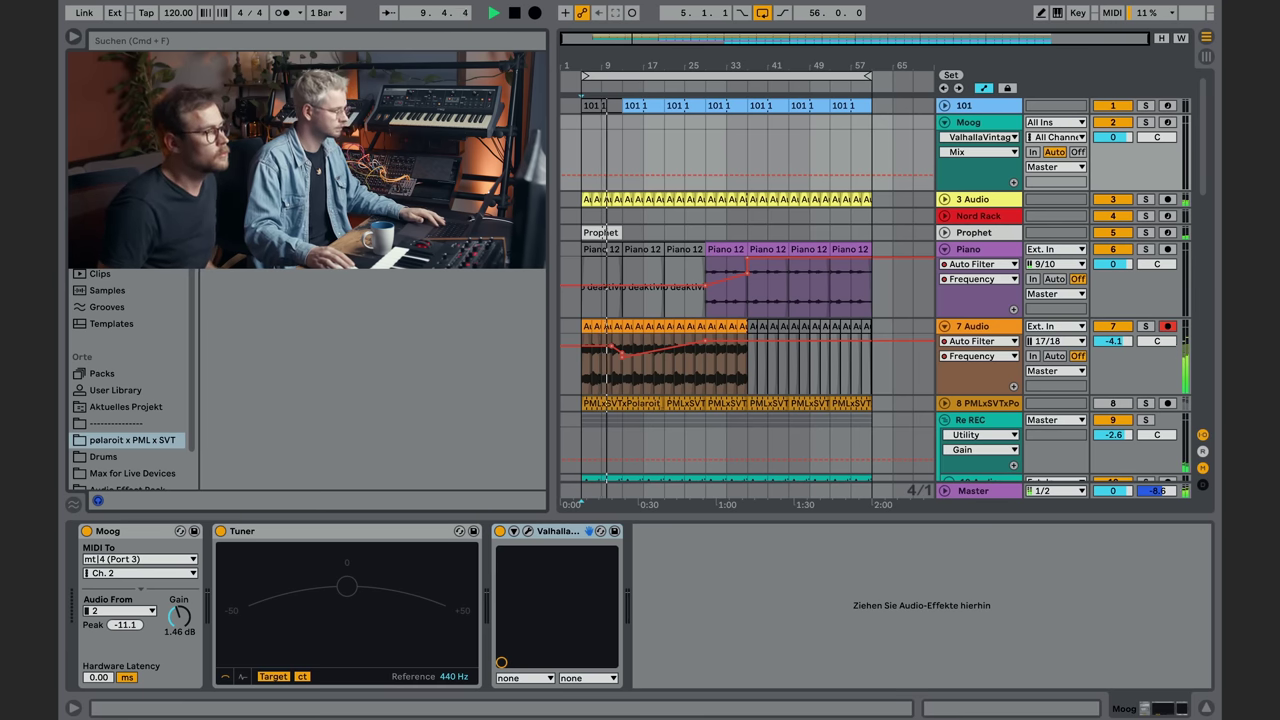
pyautogui.click(963, 367)
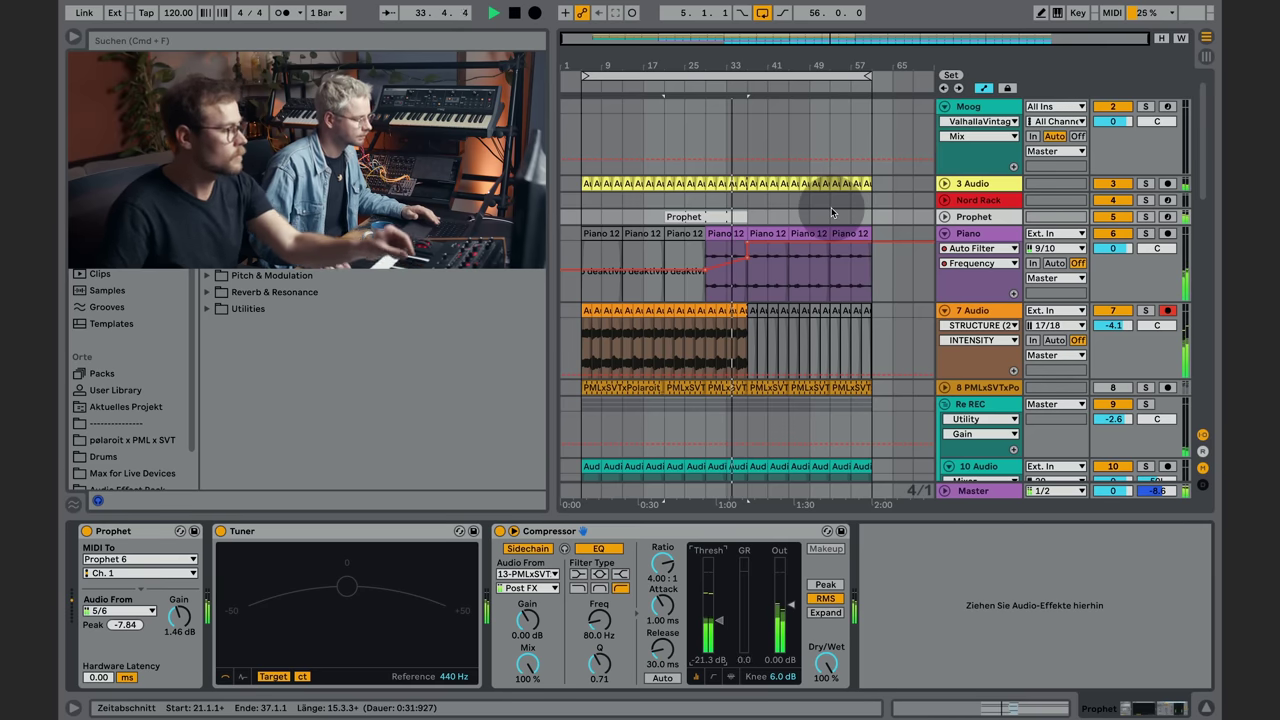
# Step: Select bars 53 to 61 across all tracks and duplicate that section four times
pyautogui.moveTo(830, 113); pyautogui.dragTo(872, 551)
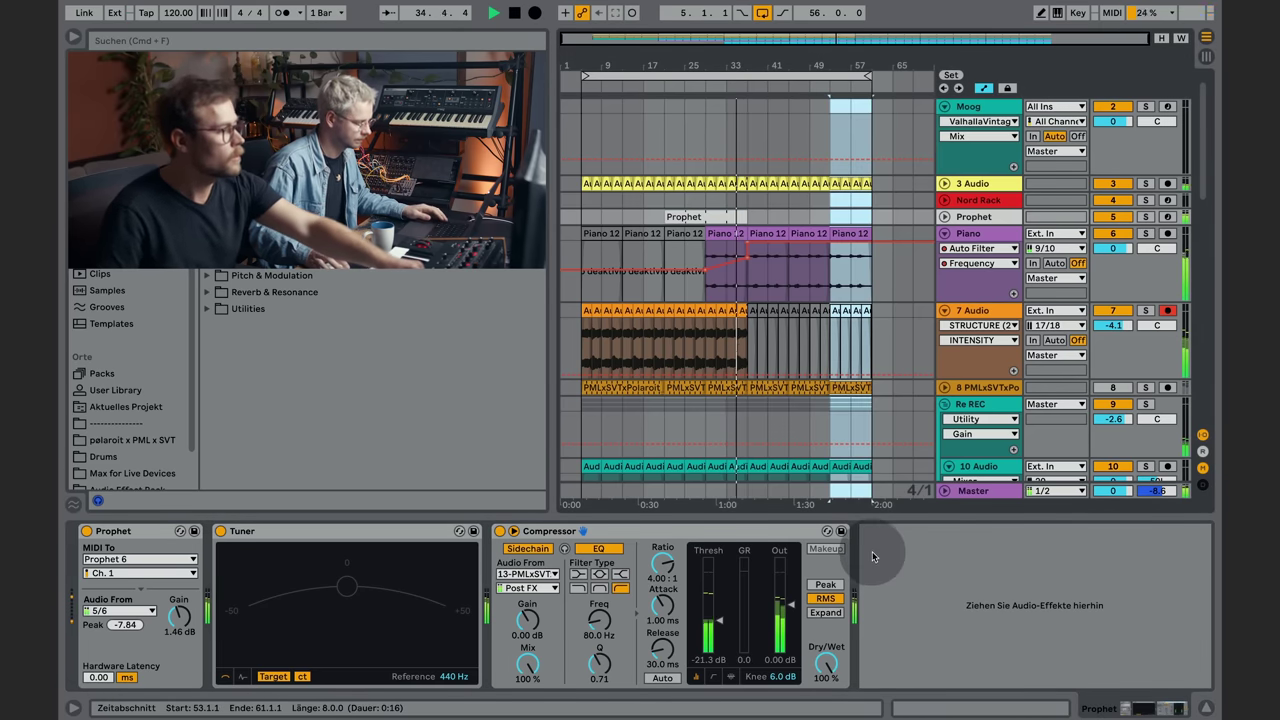
pyautogui.press('super+d')
pyautogui.press('super+d')
pyautogui.press('super+d')
pyautogui.press('super+d')
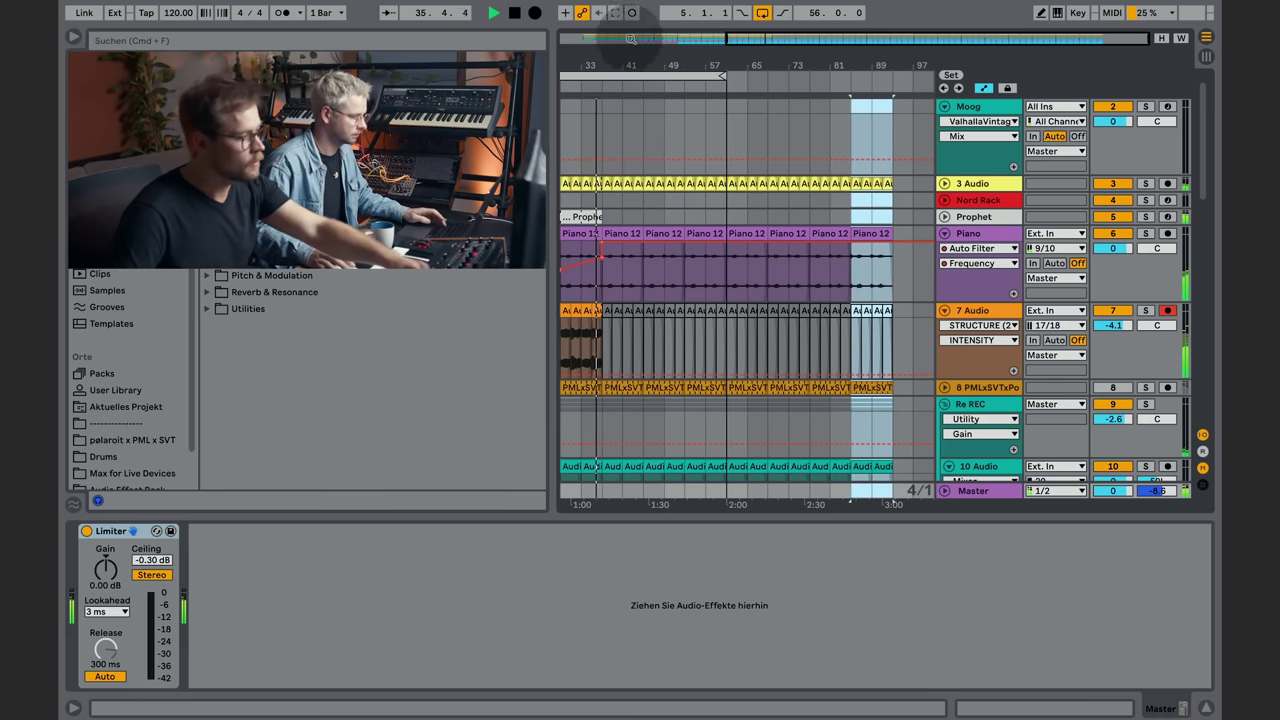
pyautogui.moveTo(642, 65); pyautogui.dragTo(645, 35)
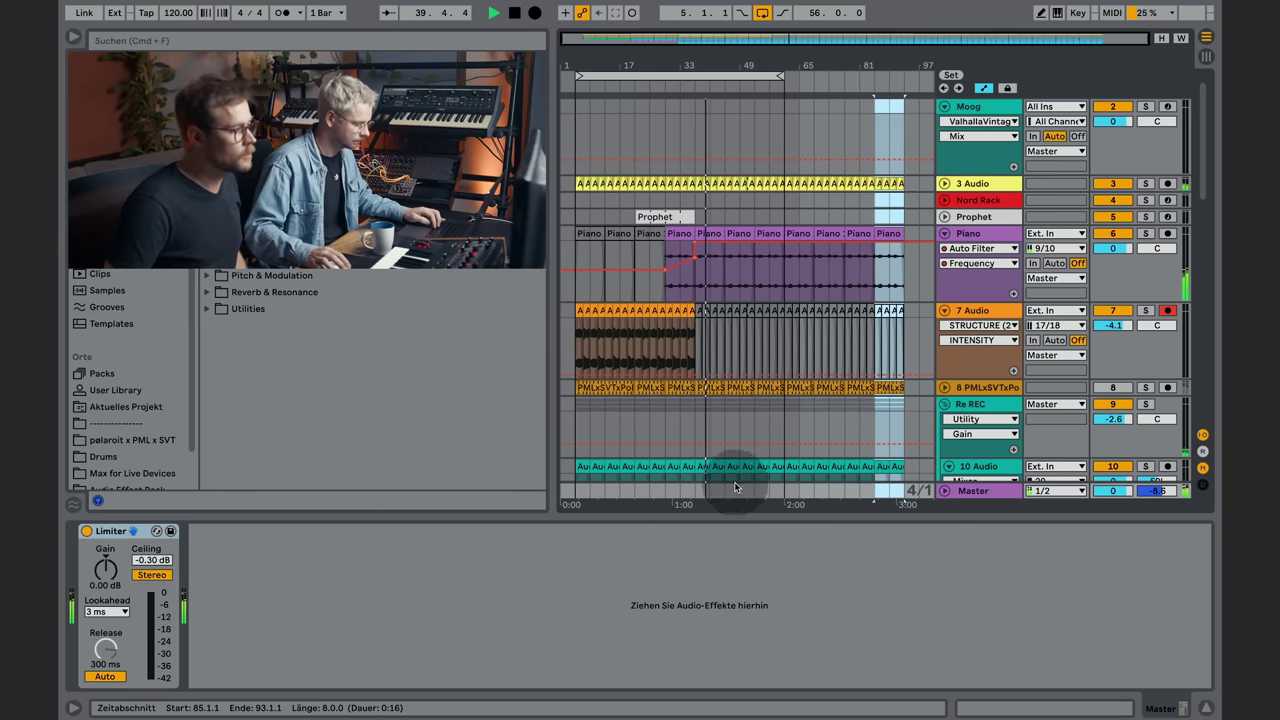
# Step: Clear bars 53 to 81 on all tracks and copy the 8-bar Piano clip to bar 53
pyautogui.moveTo(749, 493); pyautogui.dragTo(860, 64)
pyautogui.press('Delete')
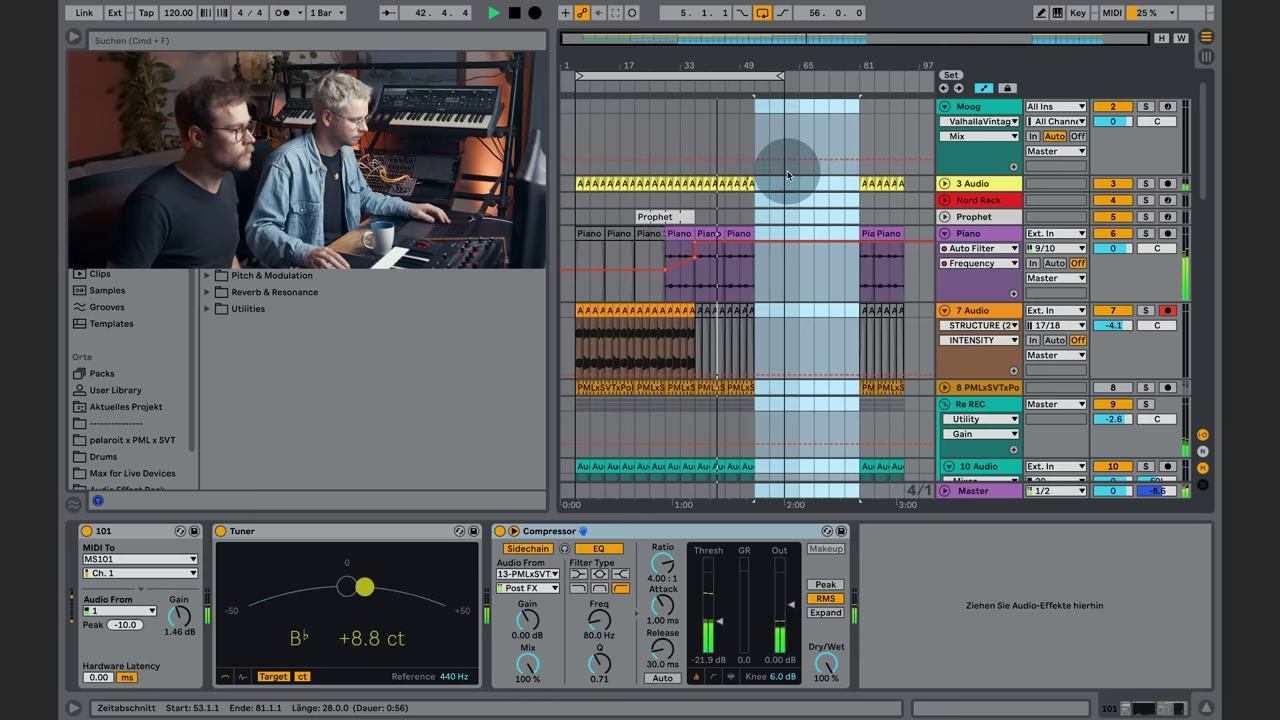
pyautogui.click(768, 238)
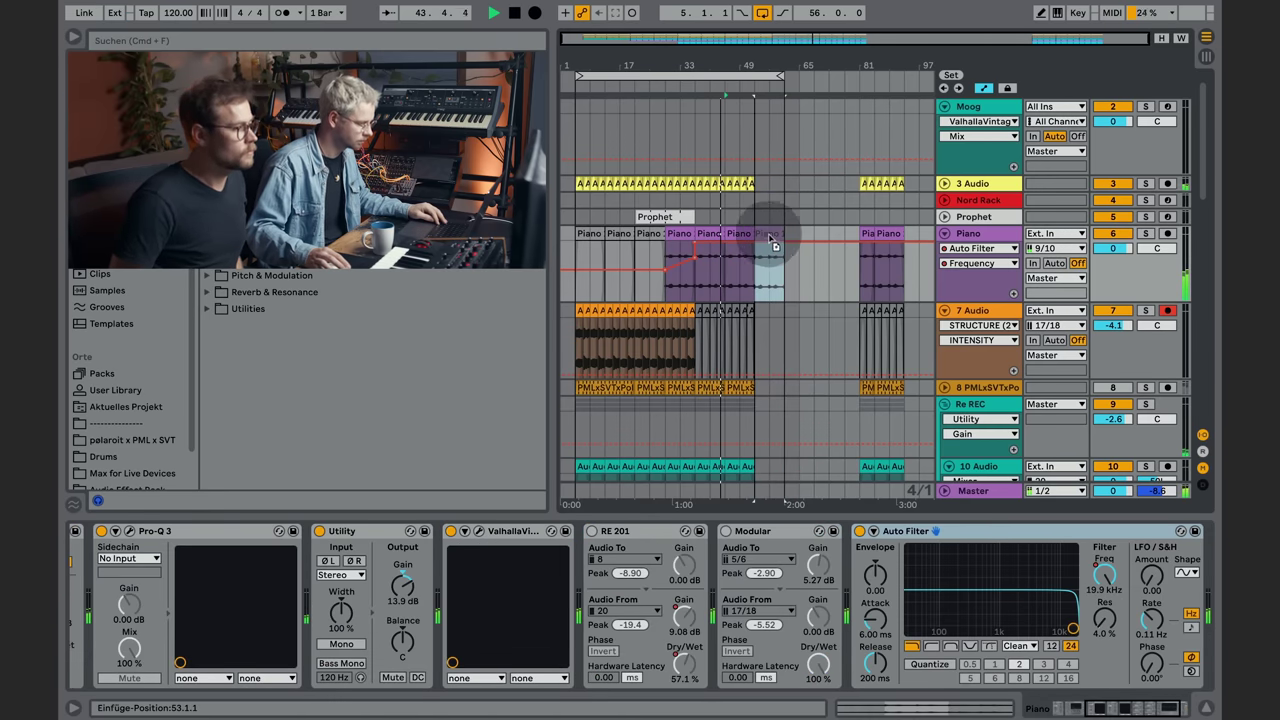
# Step: Copy the first 16 bars of 7 Audio clips, starting at bar 5, to bar 53
pyautogui.scroll(-1, 620, 316)
pyautogui.click(620, 316)
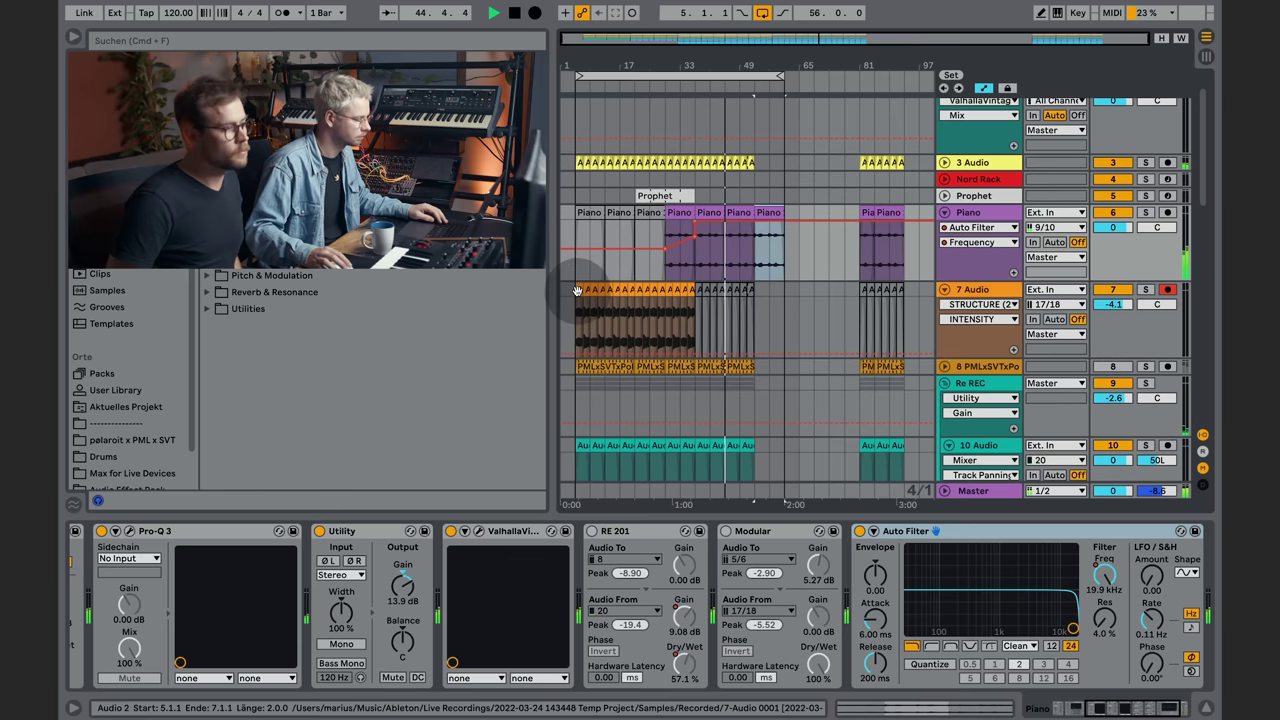
pyautogui.moveTo(630, 291); pyautogui.dragTo(789, 292)
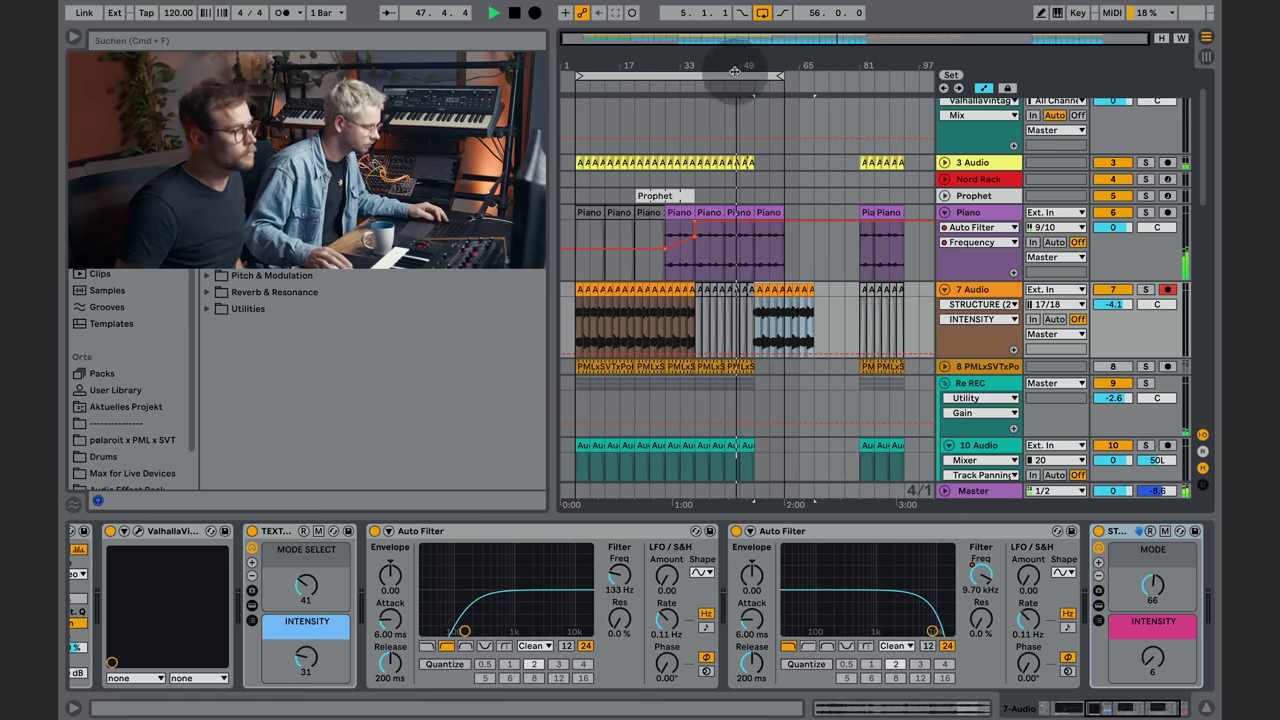
# Step: Cut the last bar of the kick on track 13 so its clip ends at bar 52
pyautogui.scroll(-10, 757, 251)
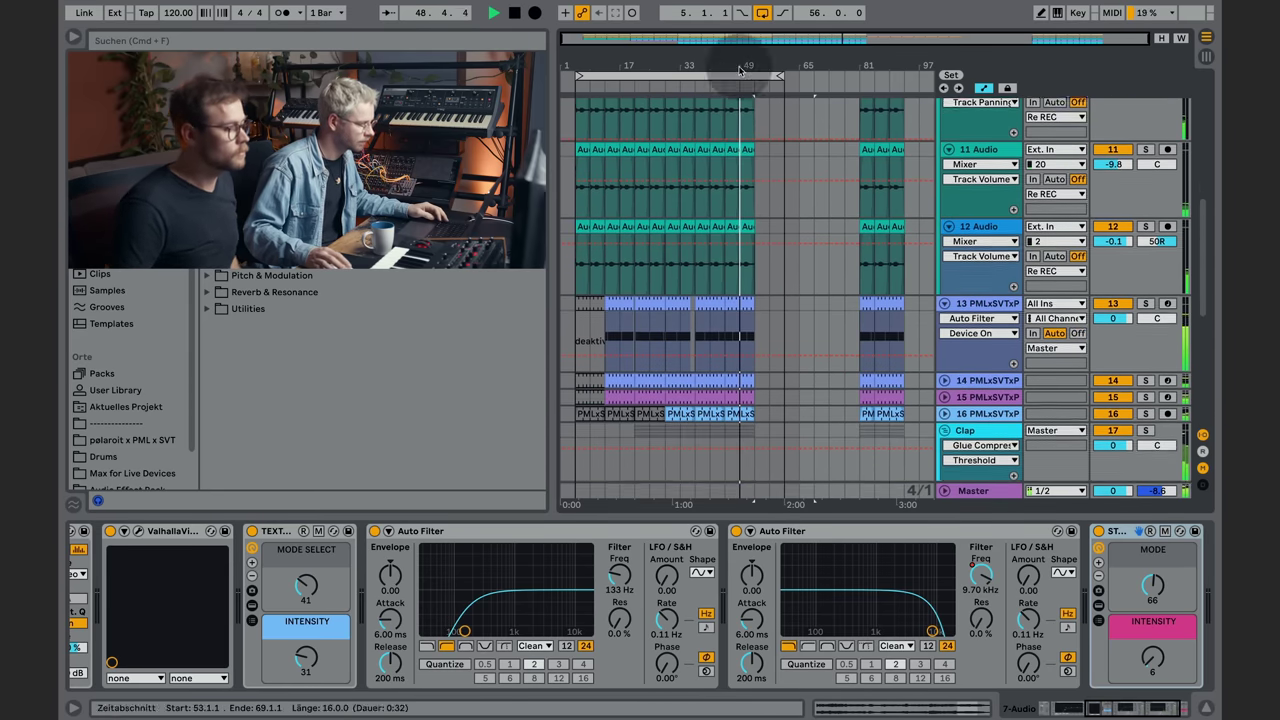
pyautogui.moveTo(742, 57); pyautogui.dragTo(849, 329)
pyautogui.click(810, 300)
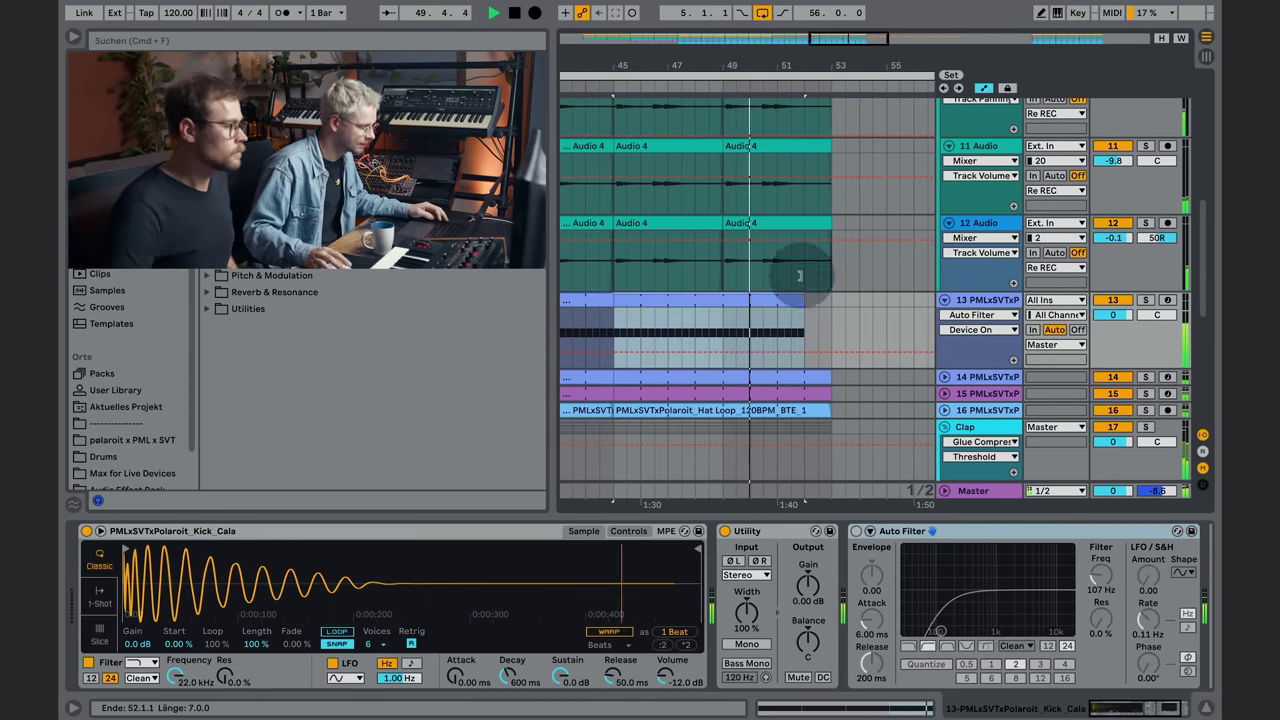
pyautogui.moveTo(803, 66); pyautogui.dragTo(837, 32)
pyautogui.scroll(10, 814, 206)
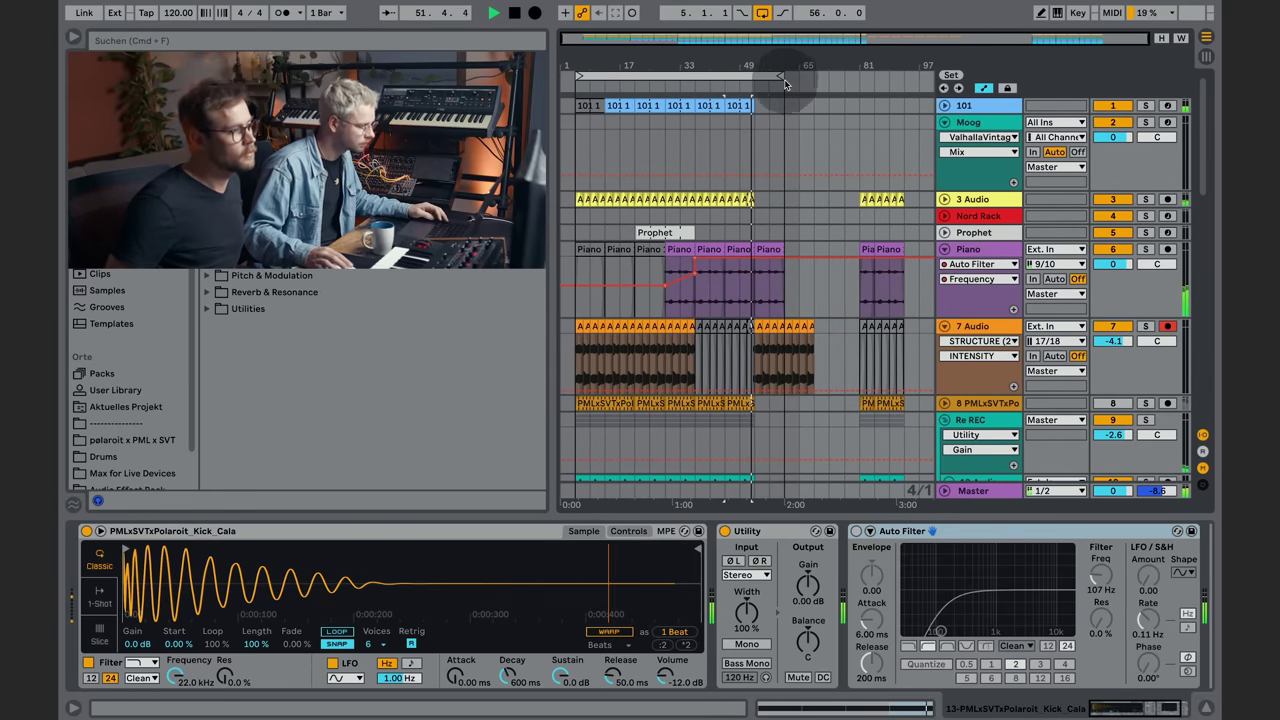
# Step: Extend the arrangement loop to 64 bars and duplicate the Piano clip at bar 53 to fill bars 61 to 69
pyautogui.moveTo(786, 78); pyautogui.dragTo(827, 80)
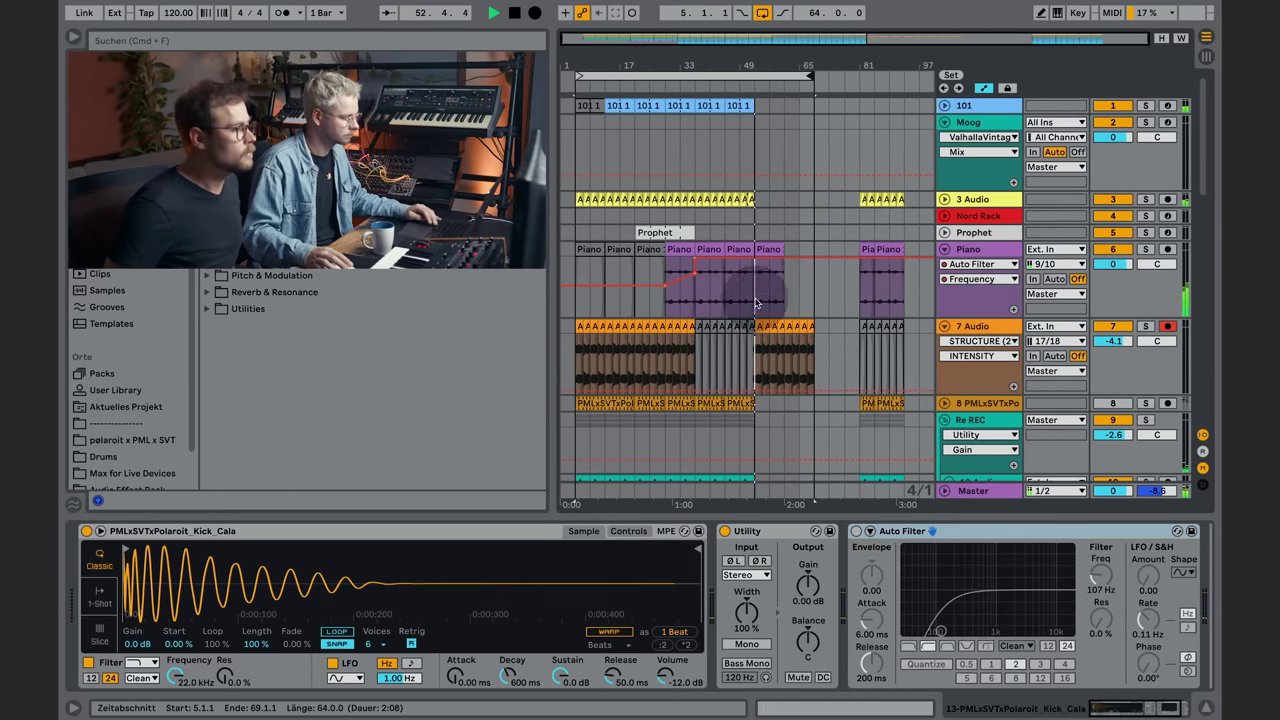
pyautogui.click(766, 249)
pyautogui.press('super+d')
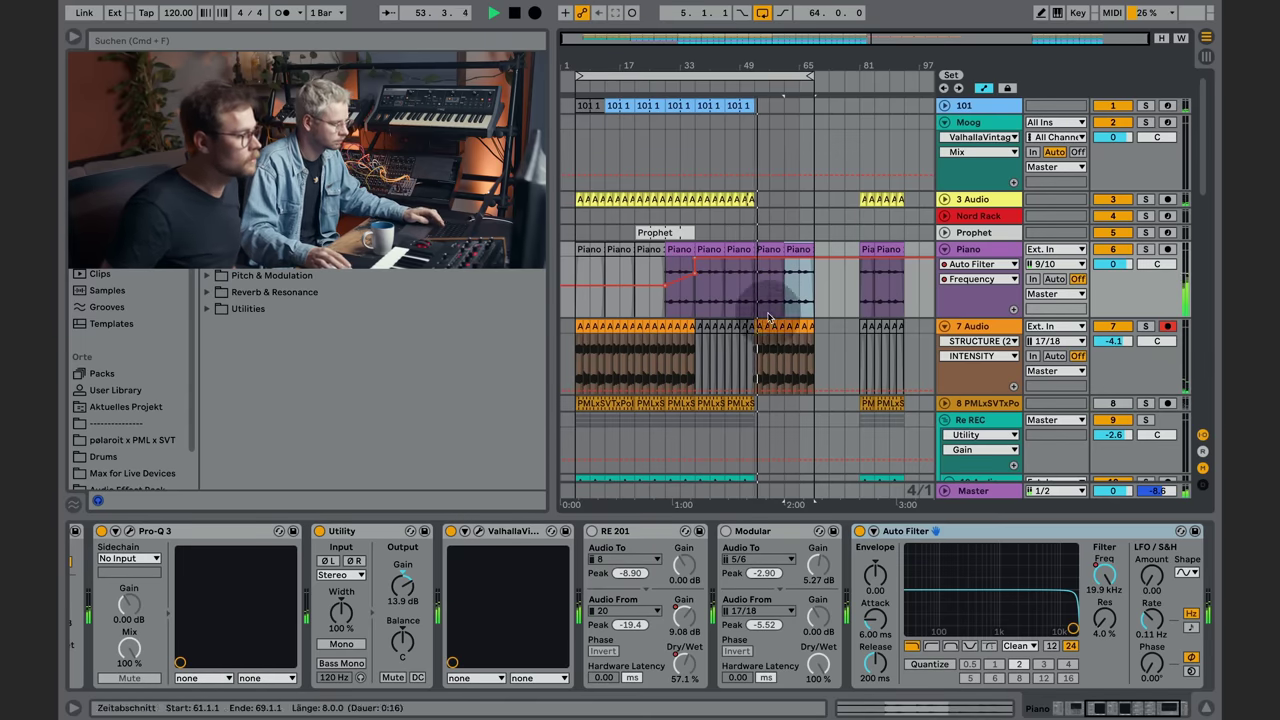
# Step: Show the Auto Filter Frequency automation on 7 Audio and remove the copied dip after bar 53
pyautogui.click(988, 328)
pyautogui.click(746, 357)
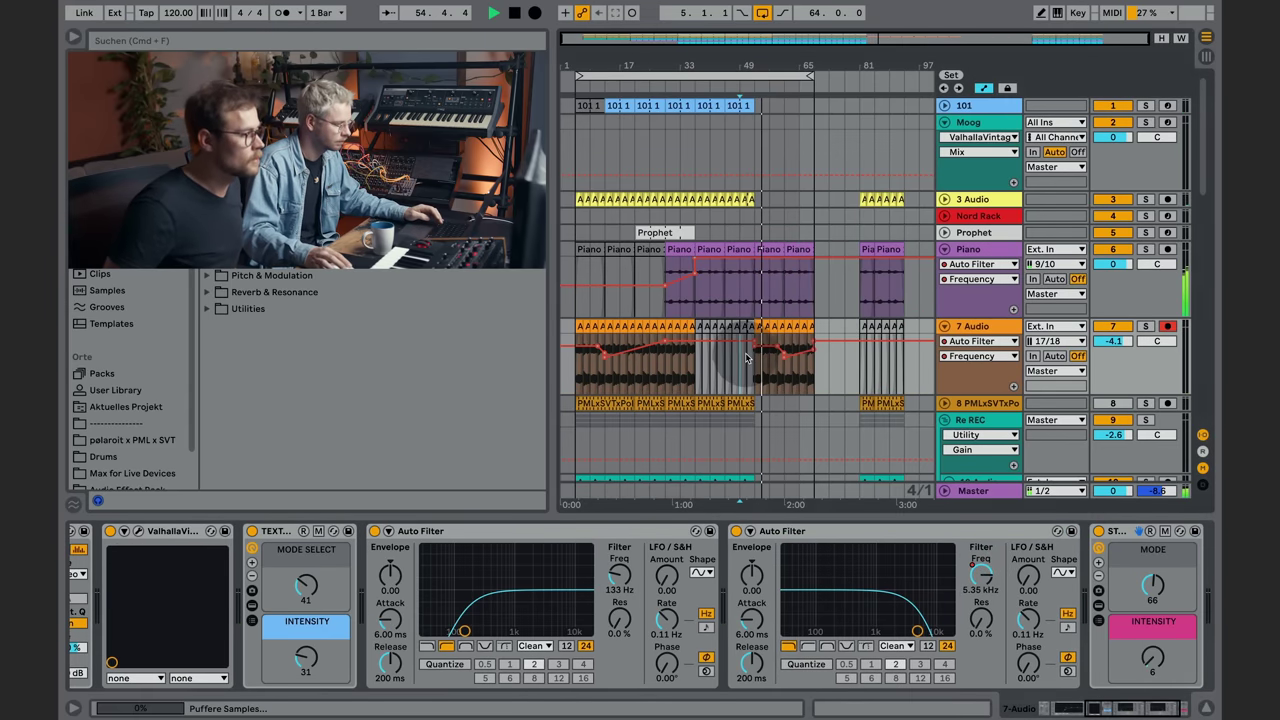
pyautogui.click(748, 327)
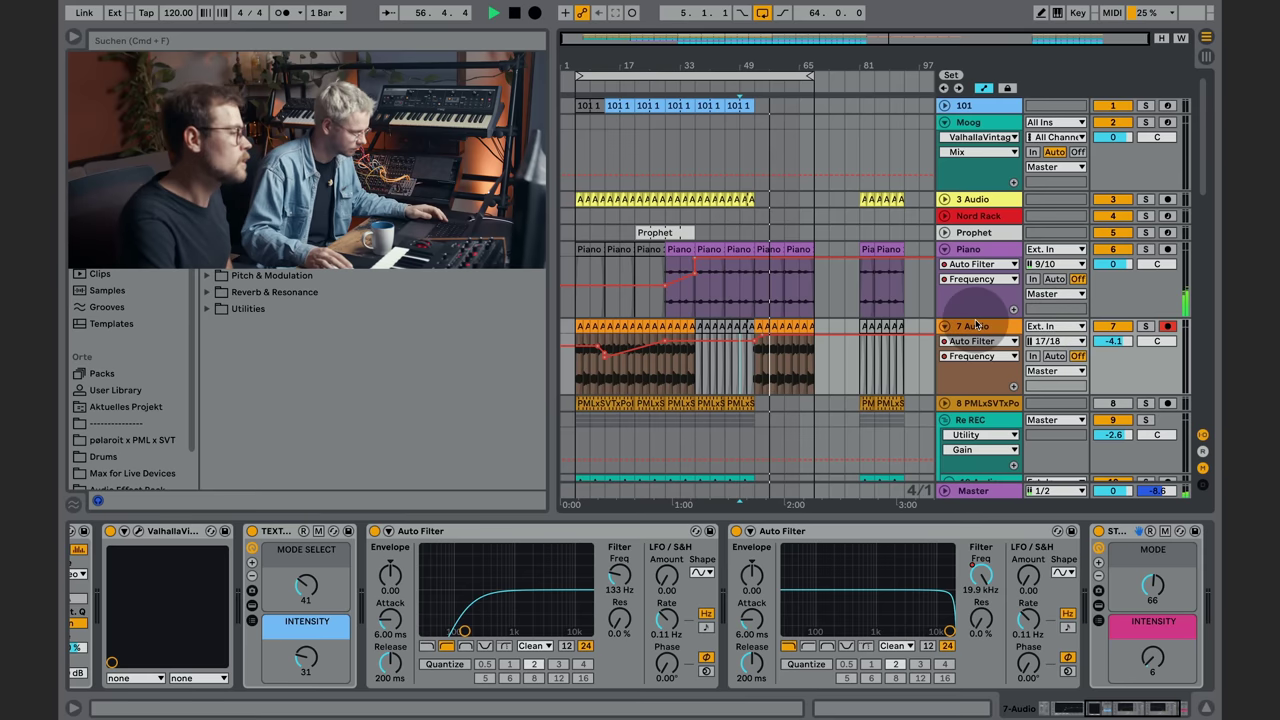
# Step: Copy track 8's hat loop clips across bars 53 to 69 and automate 7 Audio's filter frequency to dip at bar 53 and reopen by bar 61
pyautogui.click(761, 408)
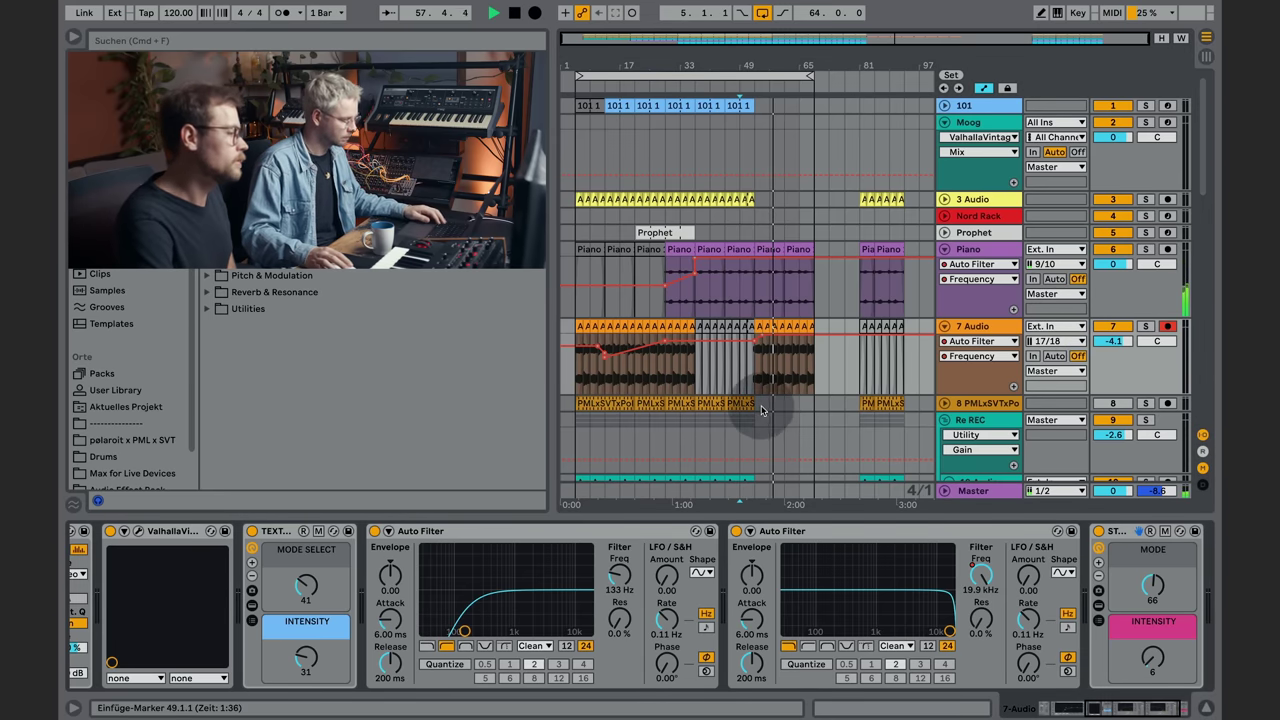
pyautogui.click(750, 407)
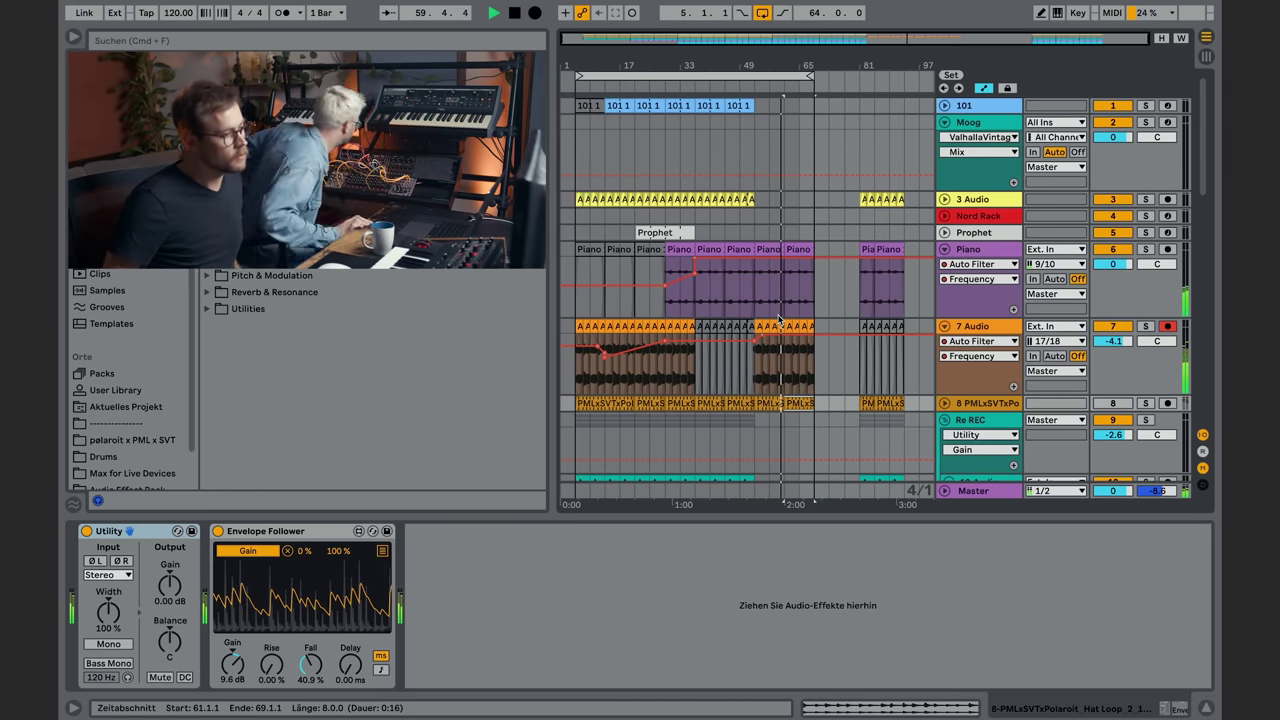
pyautogui.click(741, 346)
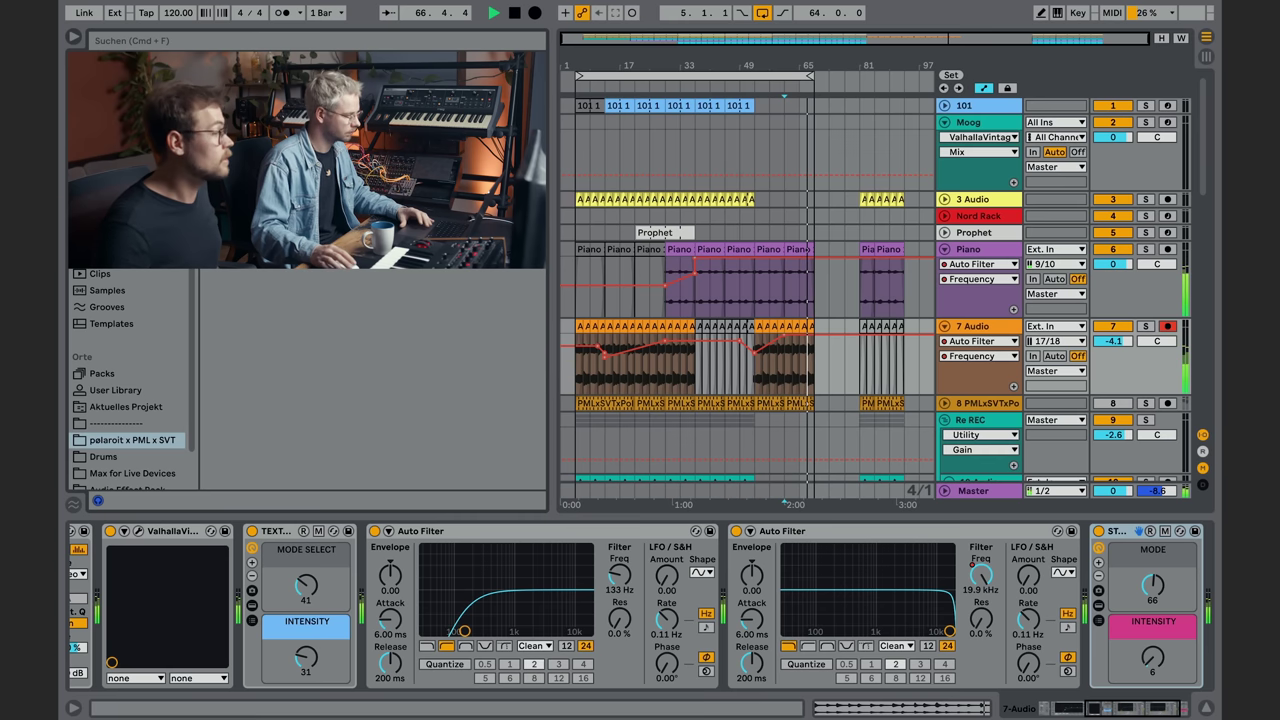
# Step: Insert a new MIDI track below 7 Audio and load the PIANO PLUG instrument rack onto it
pyautogui.press('super+shift+t')
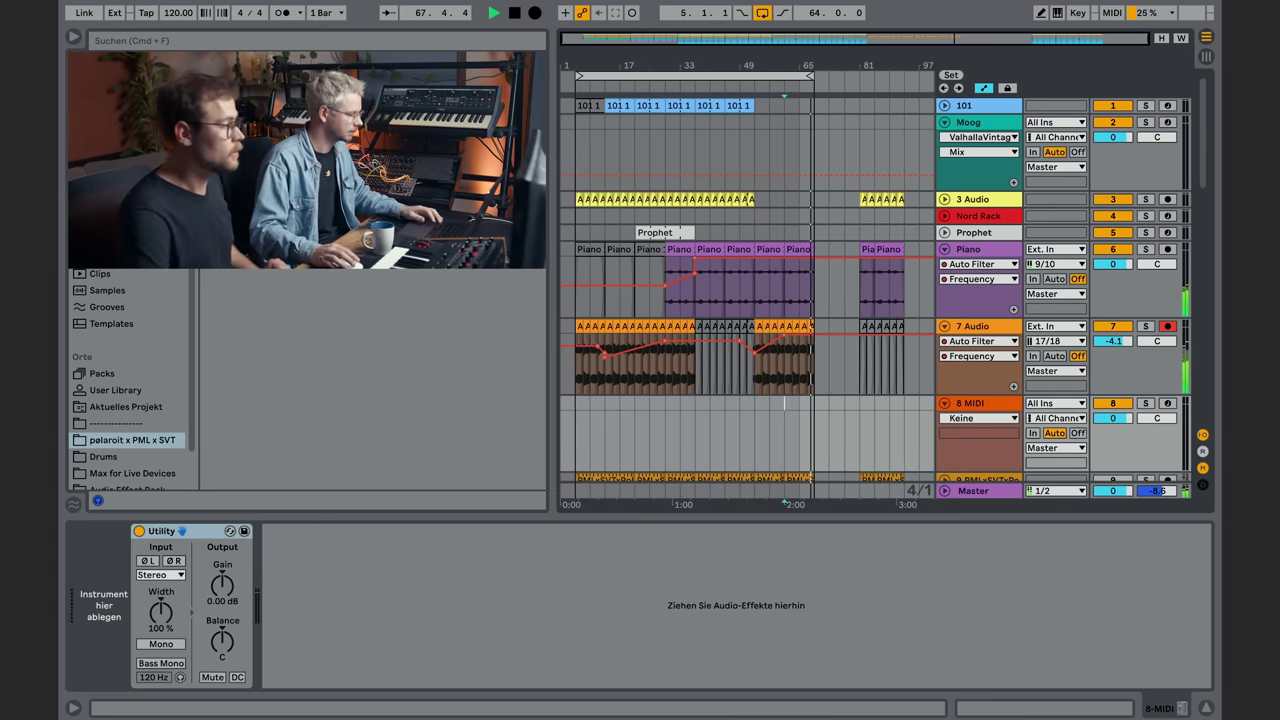
pyautogui.moveTo(262, 90); pyautogui.dragTo(615, 641)
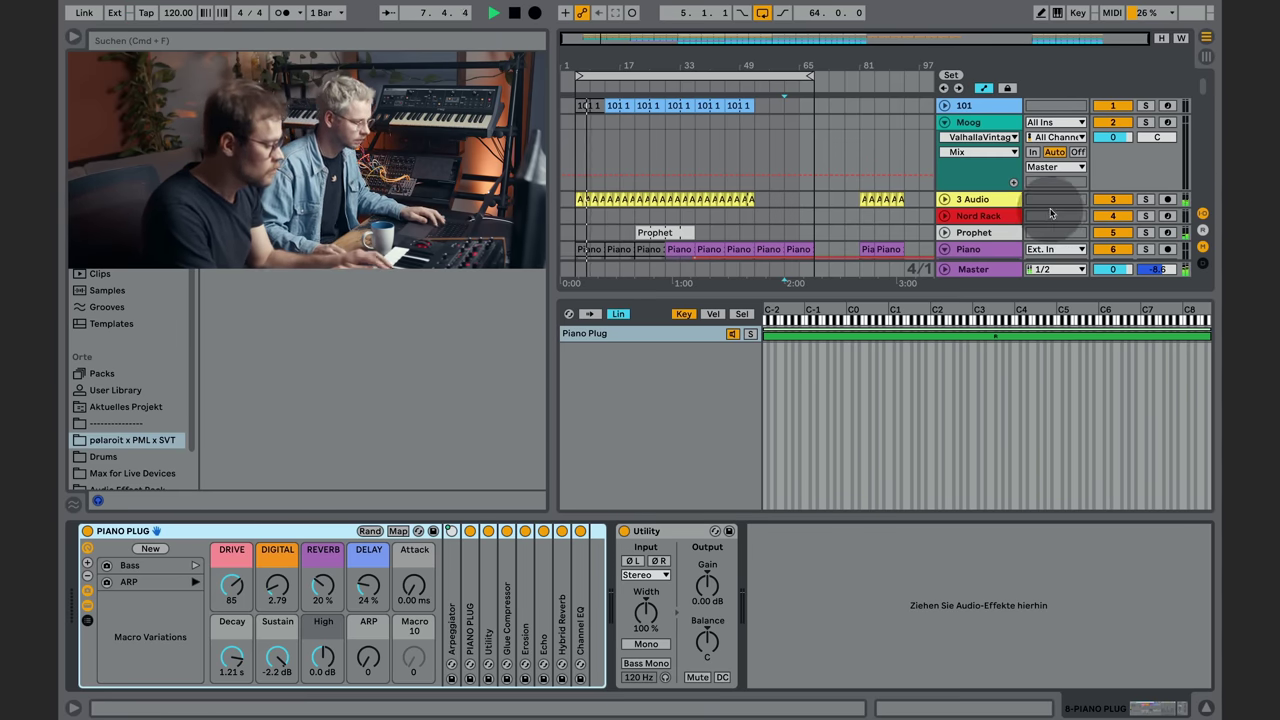
pyautogui.scroll(-3, 1050, 213)
pyautogui.scroll(3, 1050, 213)
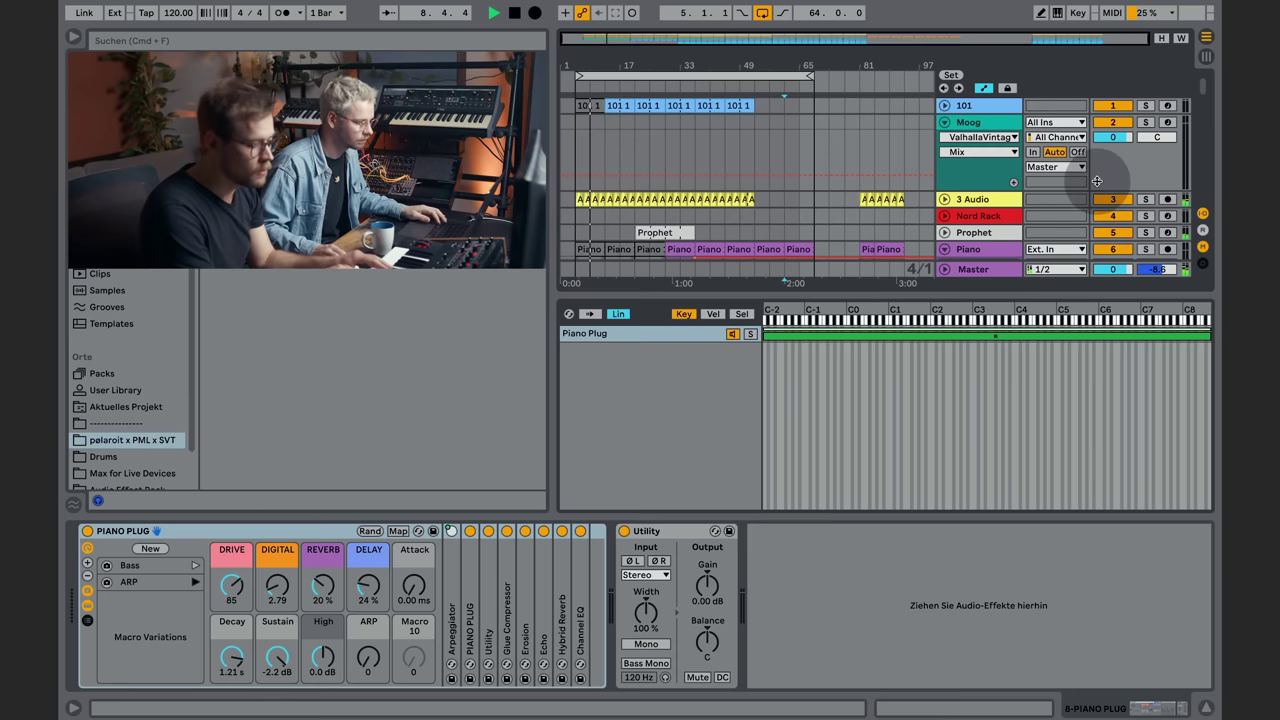